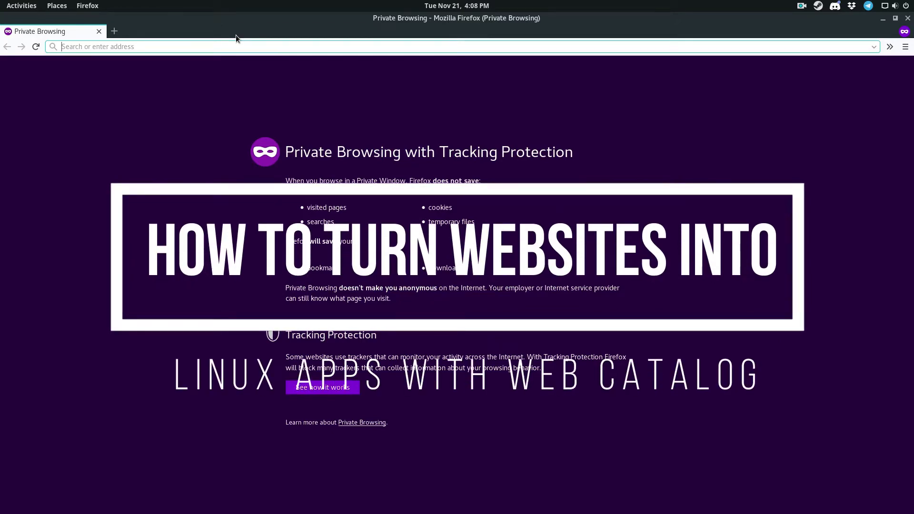
- Bring up the GNOME Activities overview to search for an app
{"action": "key", "text": "super"}
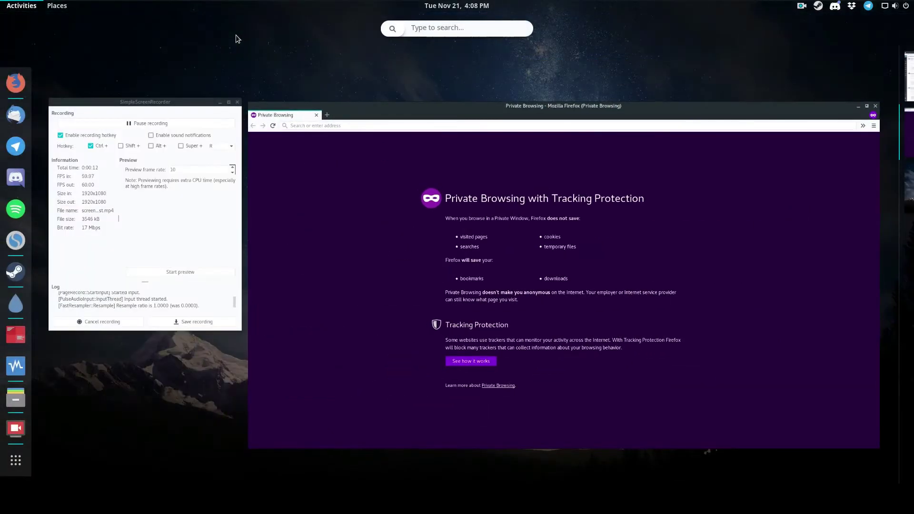
- Search the Activities overview for 'web' and launch WebCatalog from the results
{"action": "type", "text": "t"}
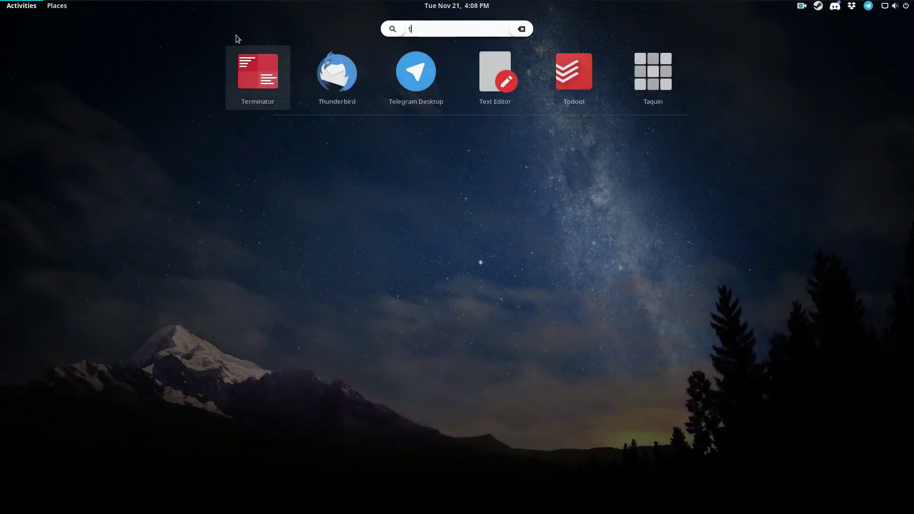
{"action": "key", "text": "BackSpace"}
{"action": "type", "text": "todo"}
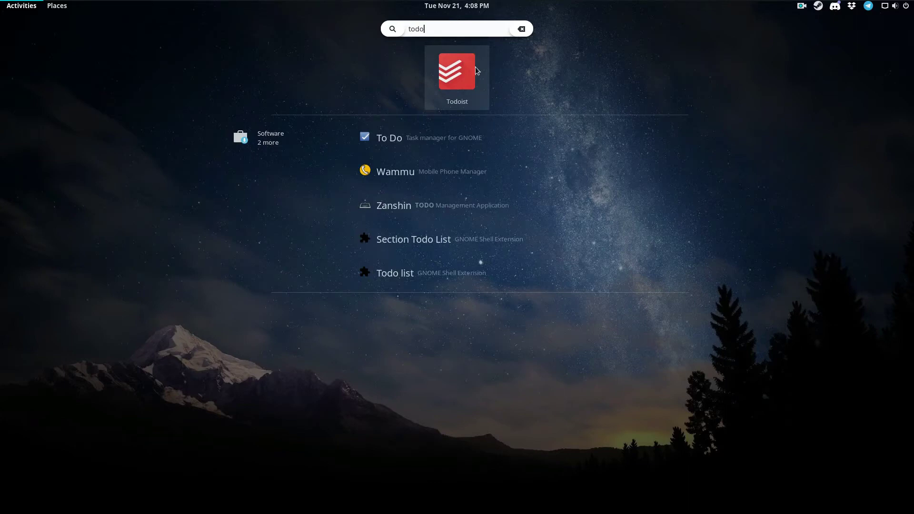
{"action": "key", "text": "BackSpace"}
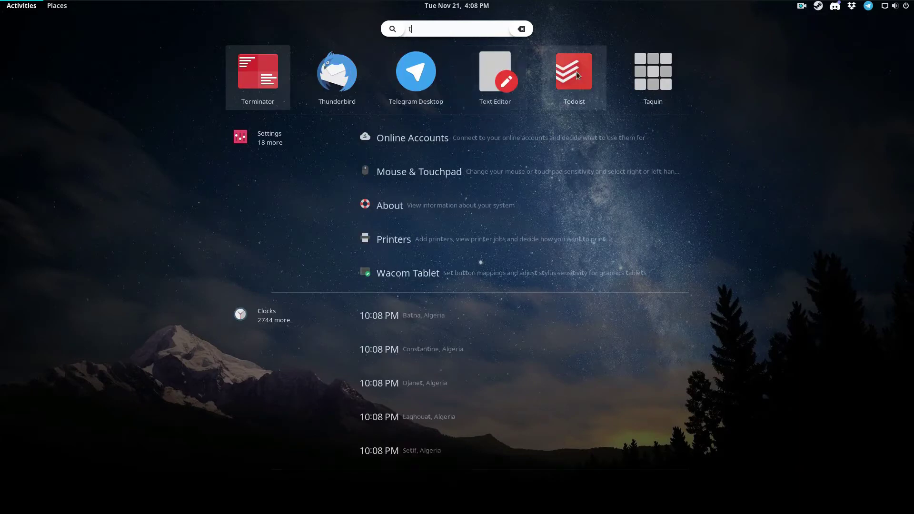
{"action": "key", "text": "BackSpace"}
{"action": "type", "text": "wew"}
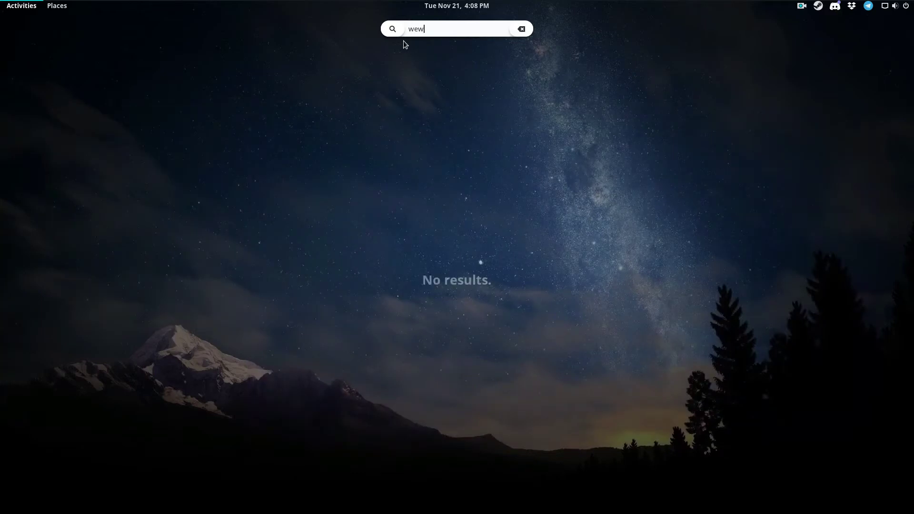
{"action": "key", "text": "BackSpace"}
{"action": "type", "text": "b"}
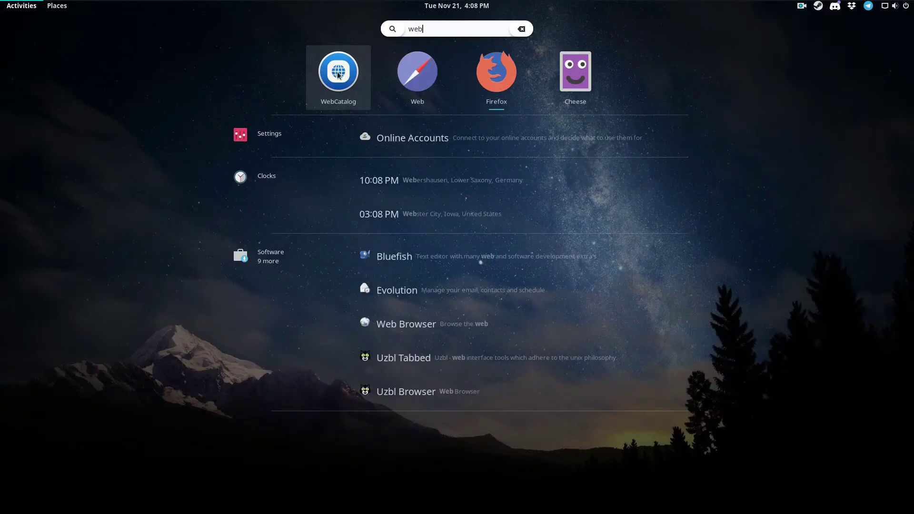
{"action": "left_click", "coordinate": [338, 73]}
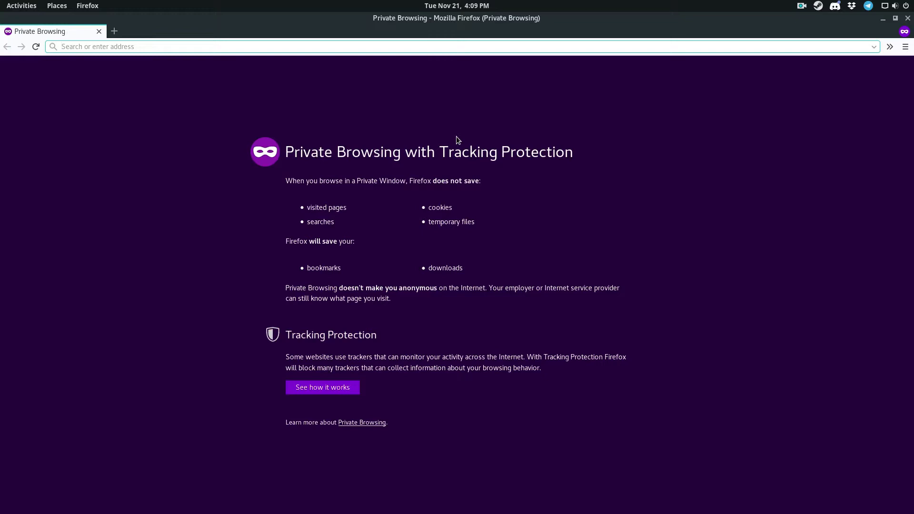
- Load the webcatalog.io website in Firefox
{"action": "type", "text": "w"}
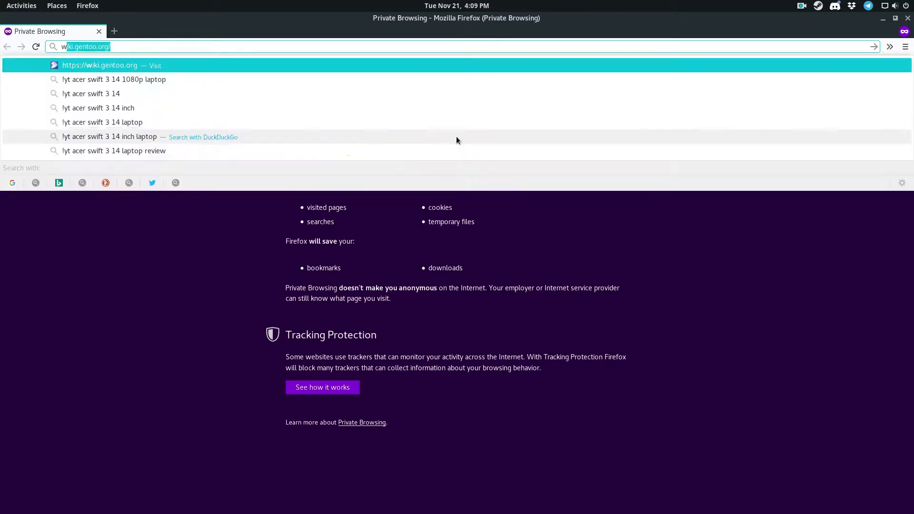
{"action": "type", "text": "ebcatalog.ii"}
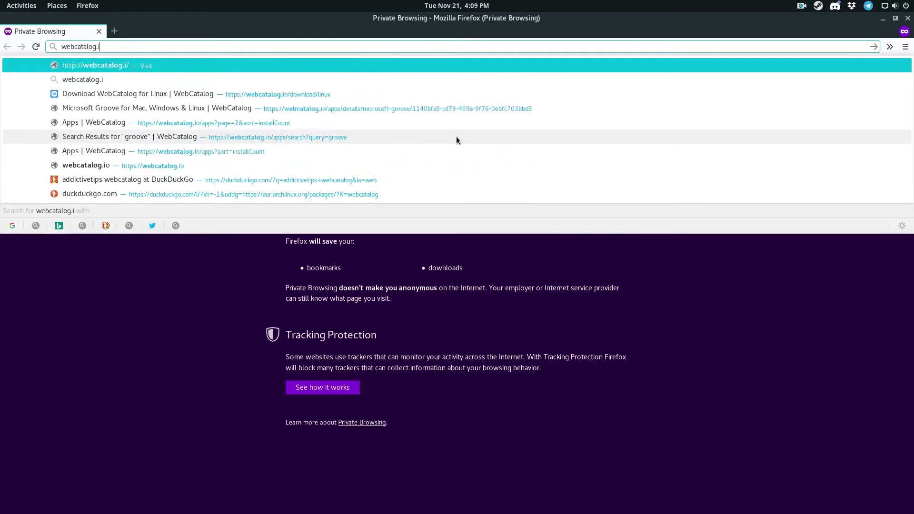
{"action": "key", "text": "BackSpace"}
{"action": "type", "text": "i"}
{"action": "key", "text": "BackSpace"}
{"action": "type", "text": "o"}
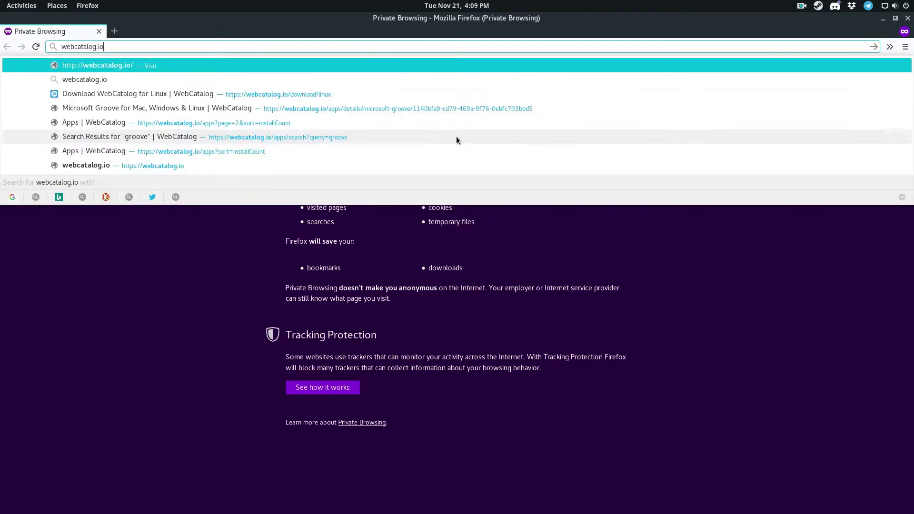
{"action": "key", "text": "Return"}
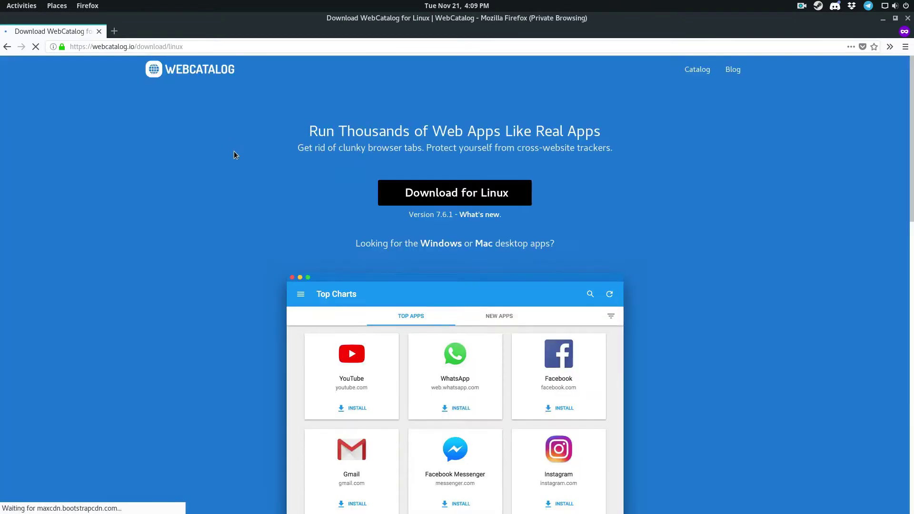
- Scroll the page and show the Linux download packages (.deb, .rpm, .pacman)
{"action": "scroll", "coordinate": [252, 177], "scroll_direction": "down", "scroll_amount": 3}
{"action": "scroll", "coordinate": [430, 201], "scroll_direction": "up", "scroll_amount": 1}
{"action": "scroll", "coordinate": [624, 203], "scroll_direction": "down", "scroll_amount": 2}
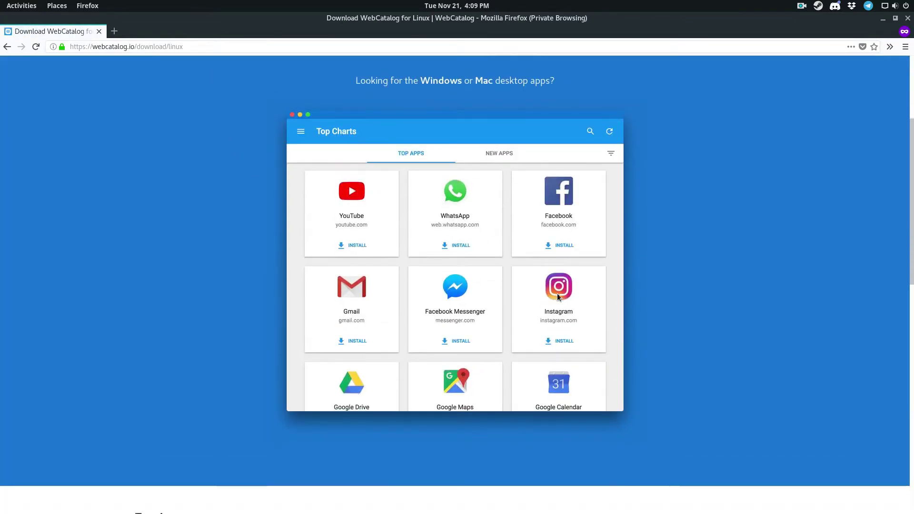
{"action": "scroll", "coordinate": [361, 332], "scroll_direction": "down", "scroll_amount": 1}
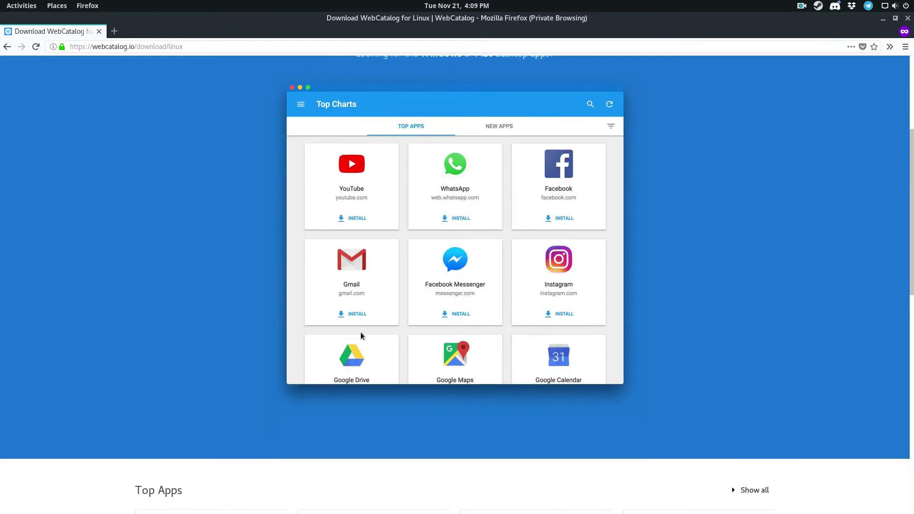
{"action": "scroll", "coordinate": [445, 278], "scroll_direction": "down", "scroll_amount": 7}
{"action": "scroll", "coordinate": [440, 270], "scroll_direction": "up", "scroll_amount": 15}
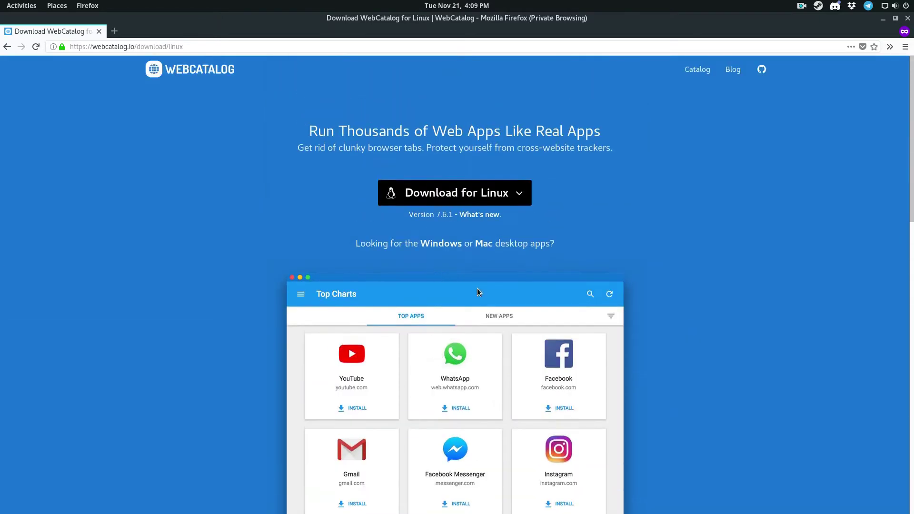
{"action": "left_click", "coordinate": [509, 187]}
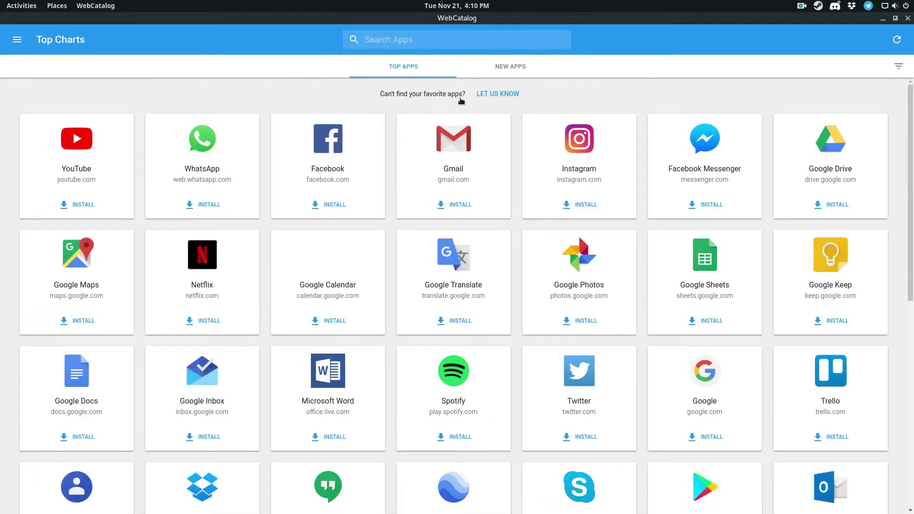
- Search the catalog for 'Arch AUR', clear the search, and go back to Top Charts
{"action": "left_click", "coordinate": [417, 39]}
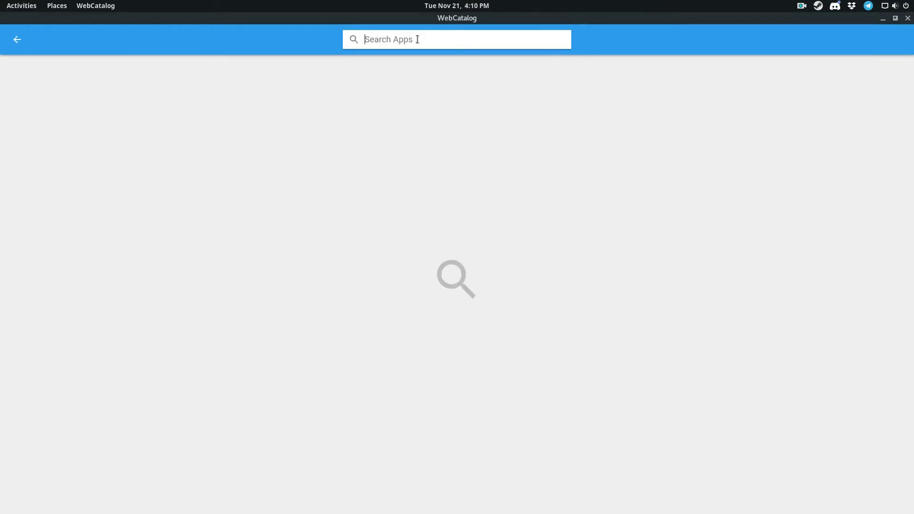
{"action": "type", "text": "Arch AUR"}
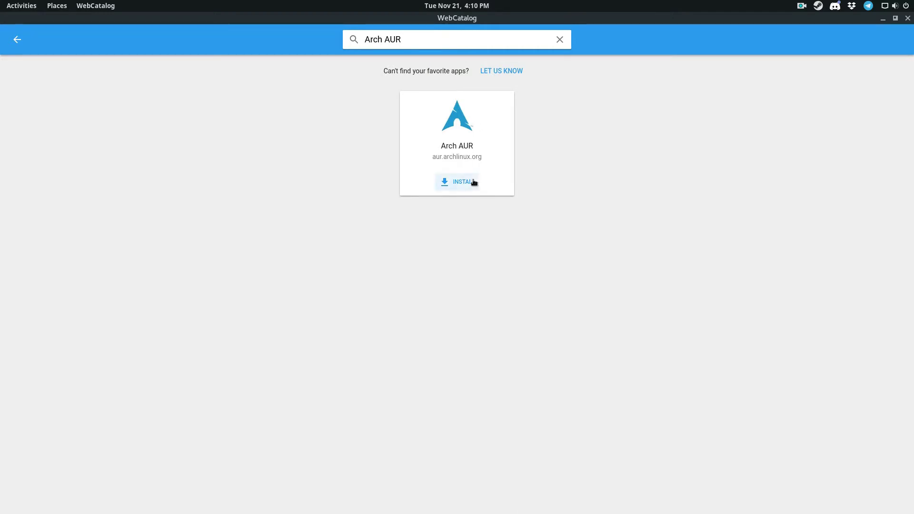
{"action": "left_click", "coordinate": [559, 39]}
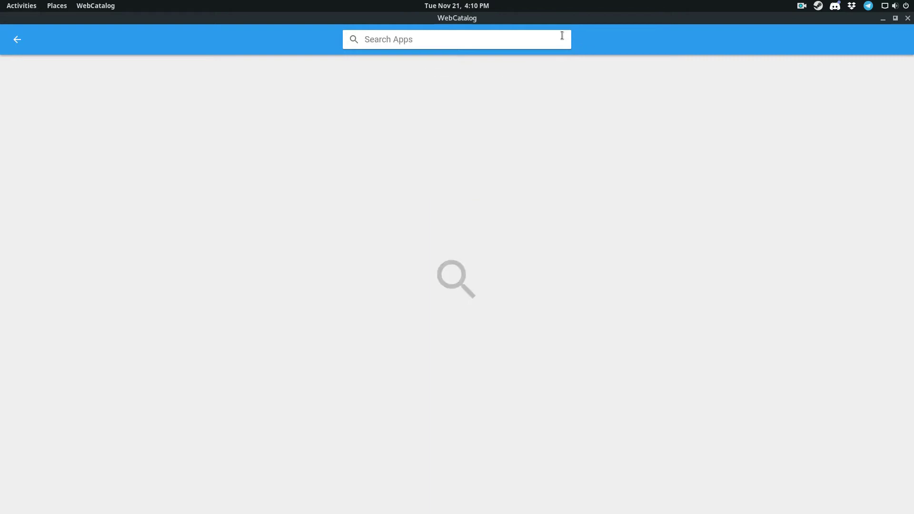
{"action": "left_click", "coordinate": [16, 42]}
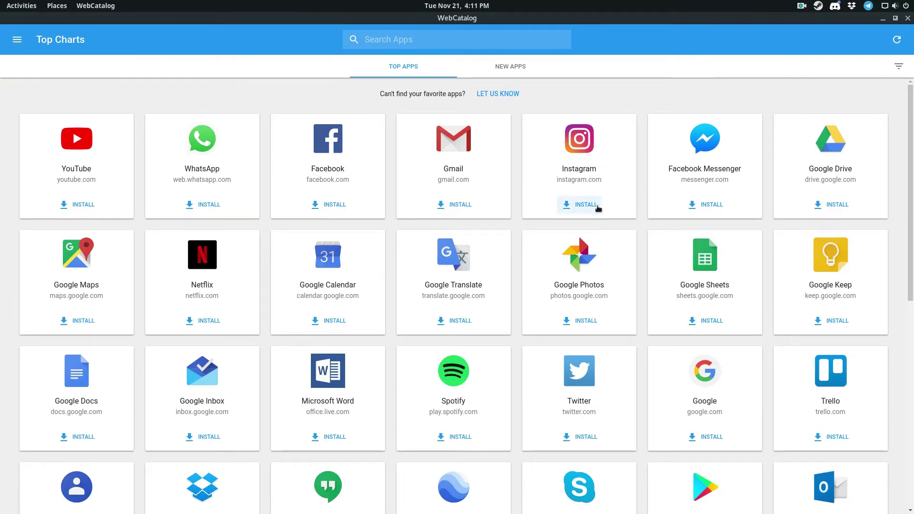
- Install Google Photos, Skype, Google Earth, Hangouts, Word, Netflix, Google Docs and Google Contacts, then open Google Photos
{"action": "left_click", "coordinate": [589, 324]}
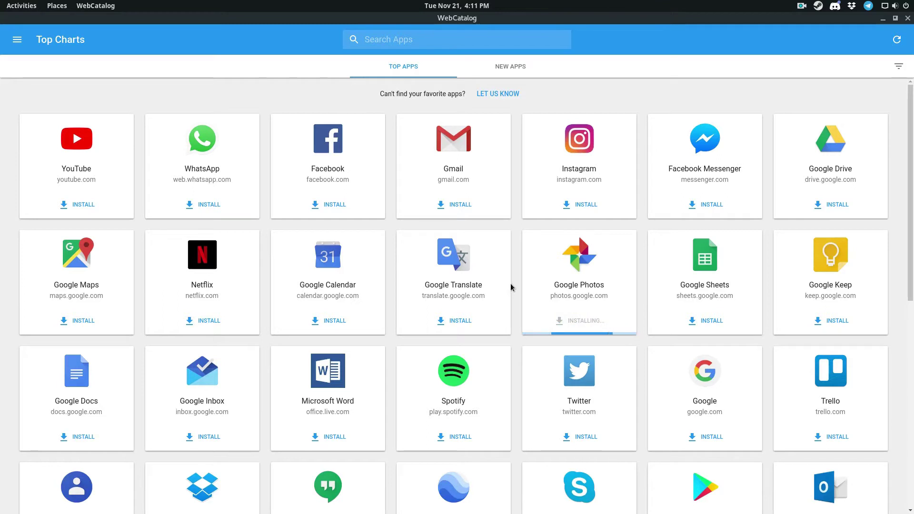
{"action": "scroll", "coordinate": [571, 333], "scroll_direction": "down", "scroll_amount": 2}
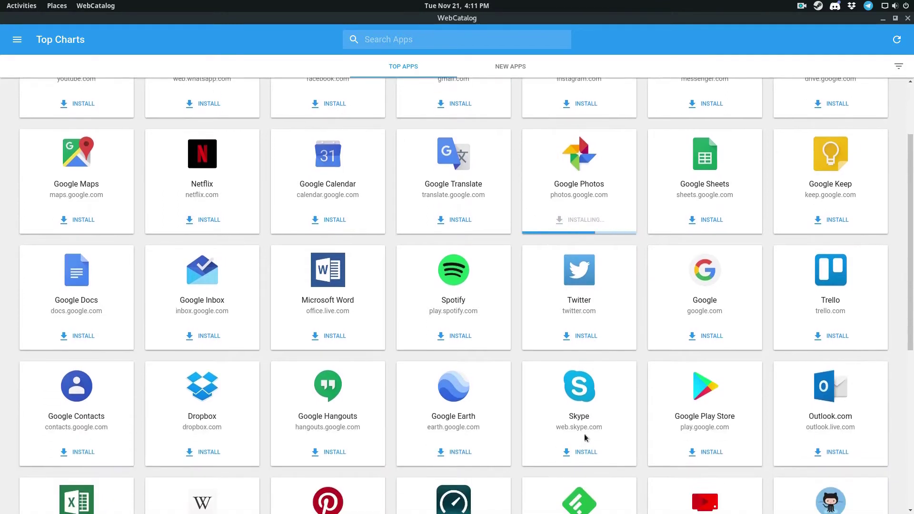
{"action": "left_click", "coordinate": [578, 457]}
{"action": "left_click", "coordinate": [453, 454]}
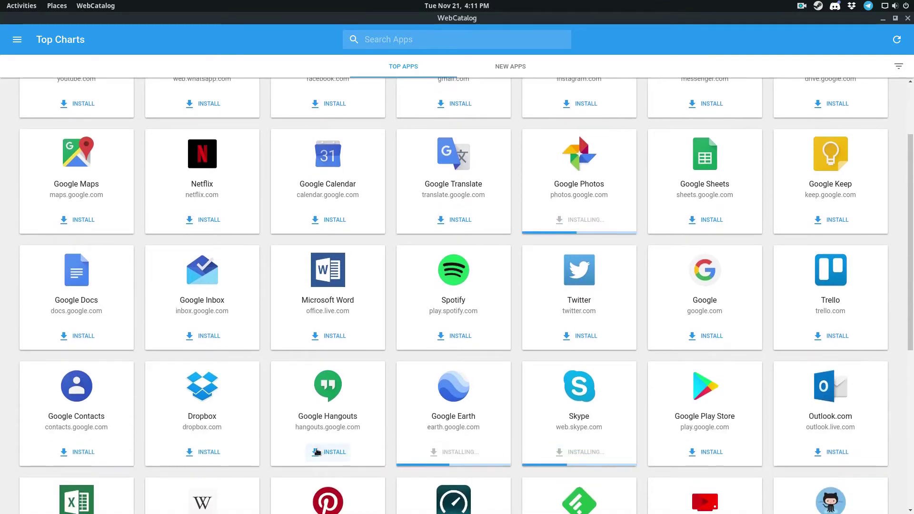
{"action": "left_click", "coordinate": [316, 451]}
{"action": "left_click", "coordinate": [325, 334]}
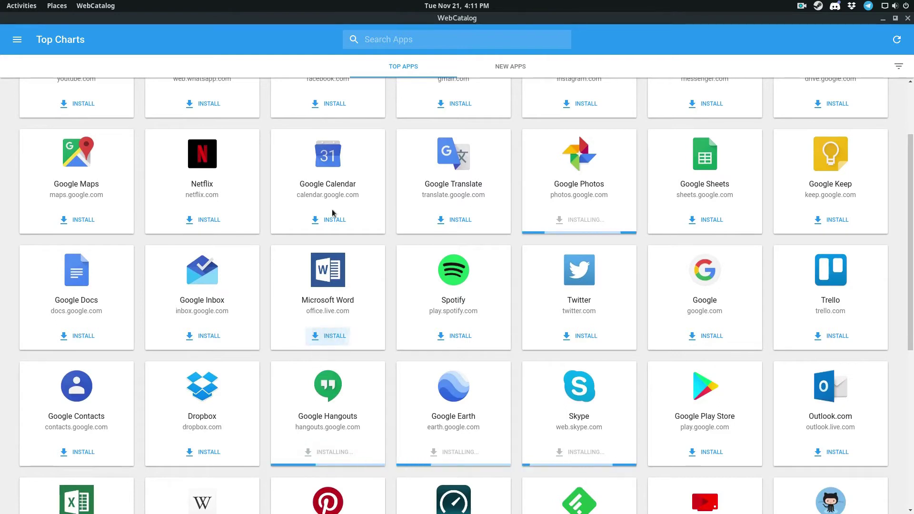
{"action": "left_click", "coordinate": [202, 219]}
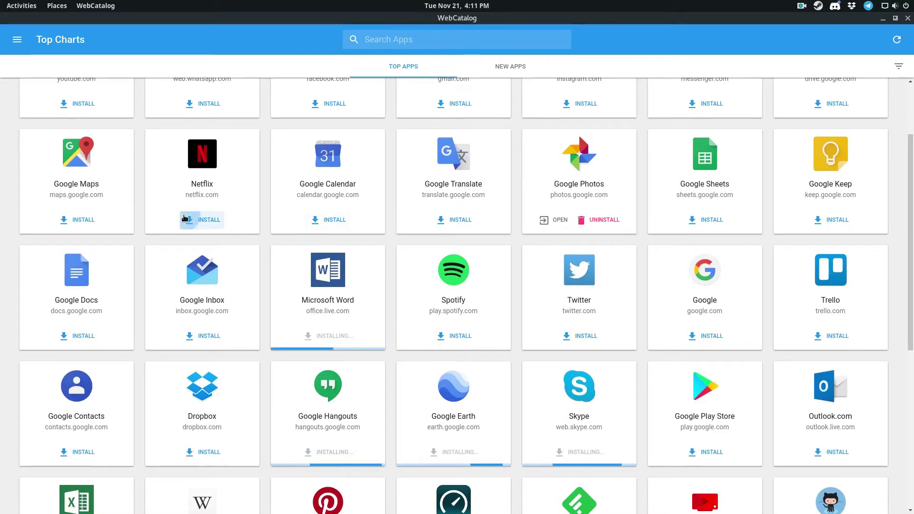
{"action": "left_click", "coordinate": [67, 337]}
{"action": "left_click", "coordinate": [82, 451]}
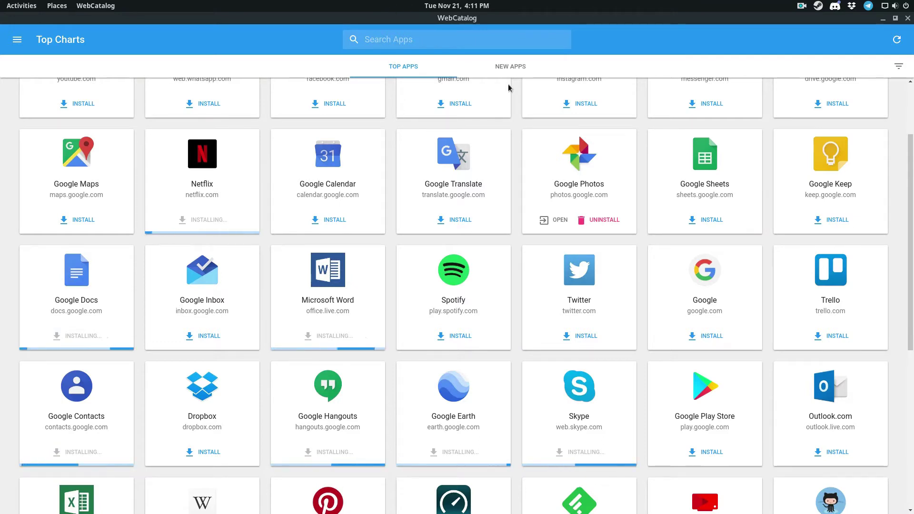
{"action": "left_click", "coordinate": [552, 222]}
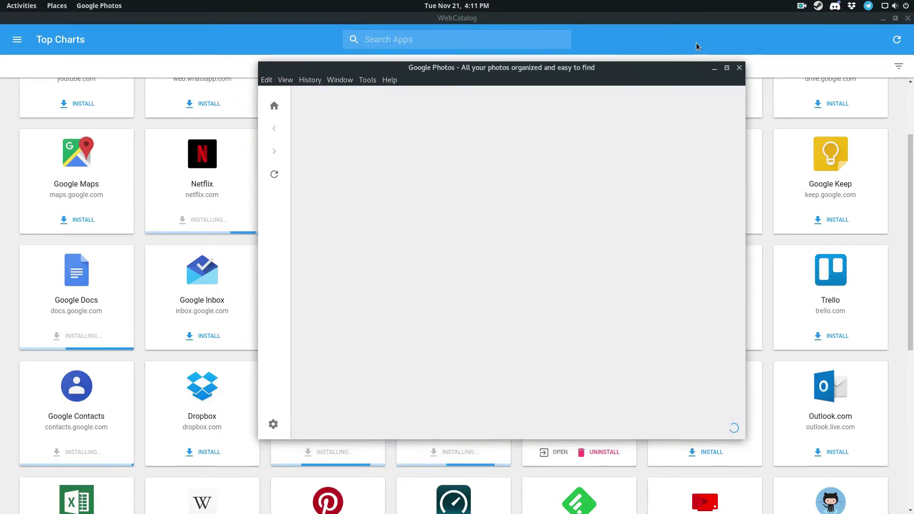
- Find Google Photos with an Activities search for 'pho' and pin it to Favorites
{"action": "key", "text": "super"}
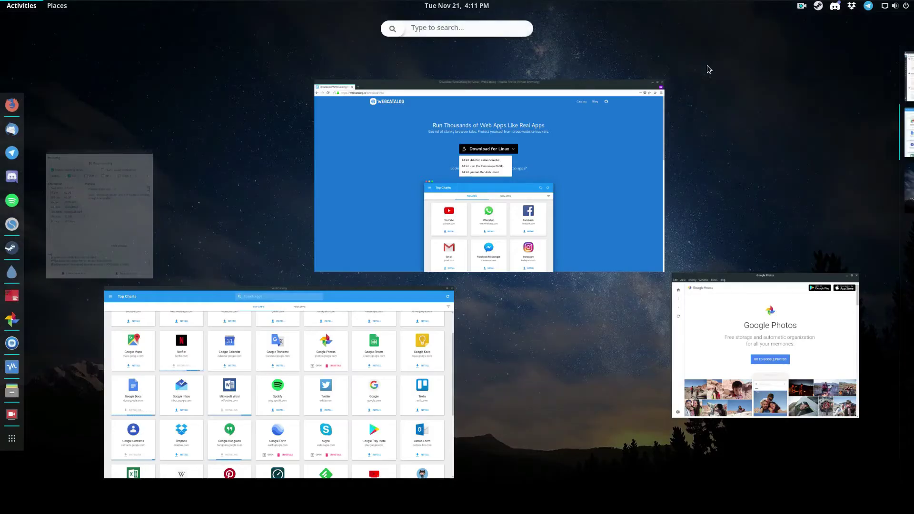
{"action": "type", "text": "pho"}
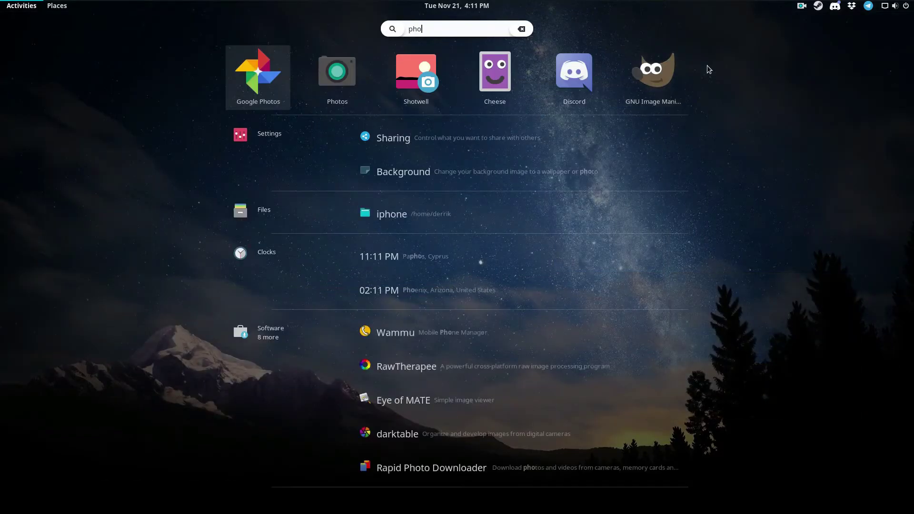
{"action": "right_click", "coordinate": [266, 90]}
{"action": "left_click", "coordinate": [333, 76]}
{"action": "left_click", "coordinate": [258, 71]}
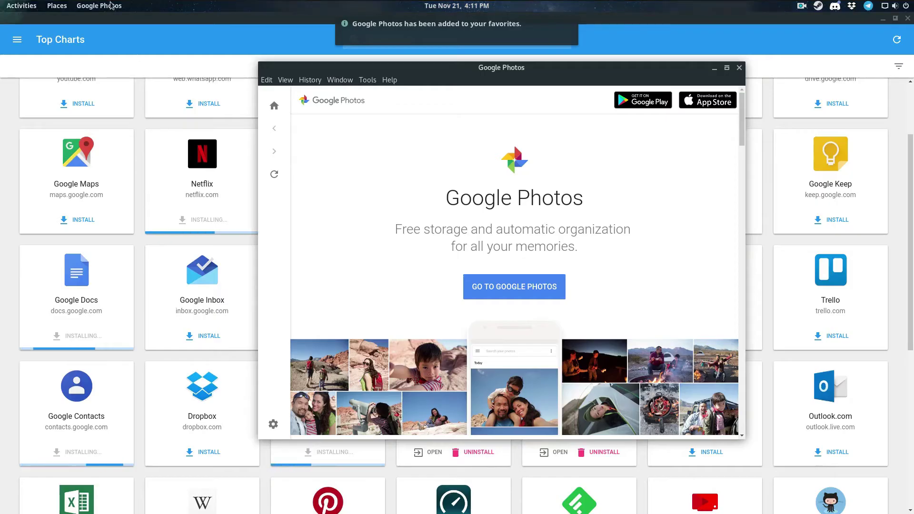
- Remove Google Photos from the dash Favorites and switch to its window
{"action": "mouse_move", "coordinate": [1, 1]}
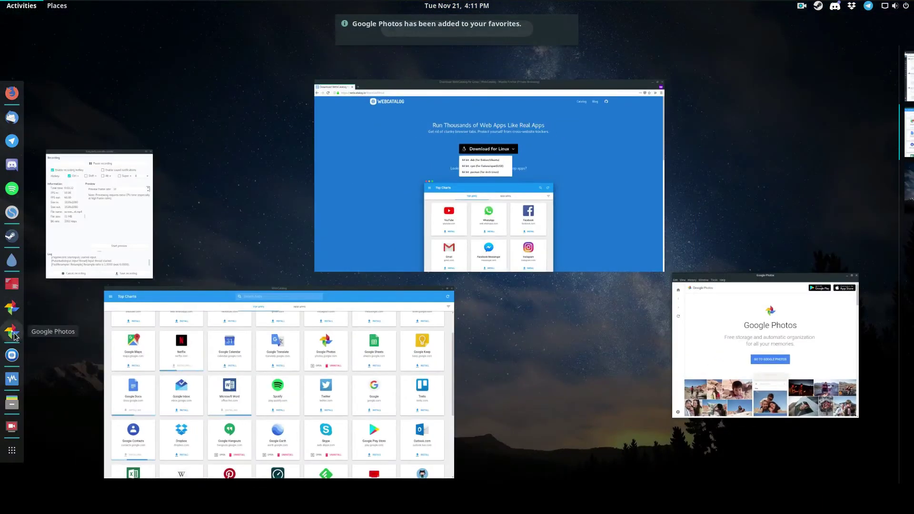
{"action": "right_click", "coordinate": [12, 308]}
{"action": "left_click", "coordinate": [70, 312]}
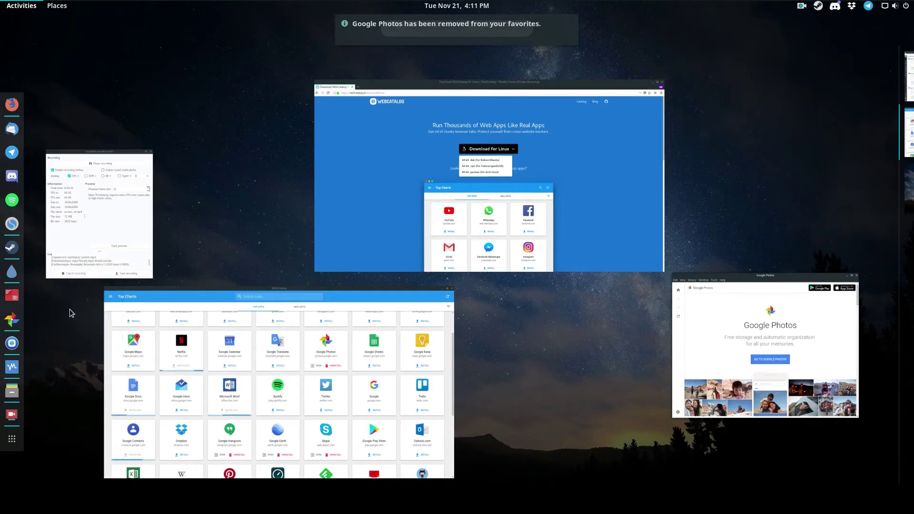
{"action": "left_click", "coordinate": [12, 321]}
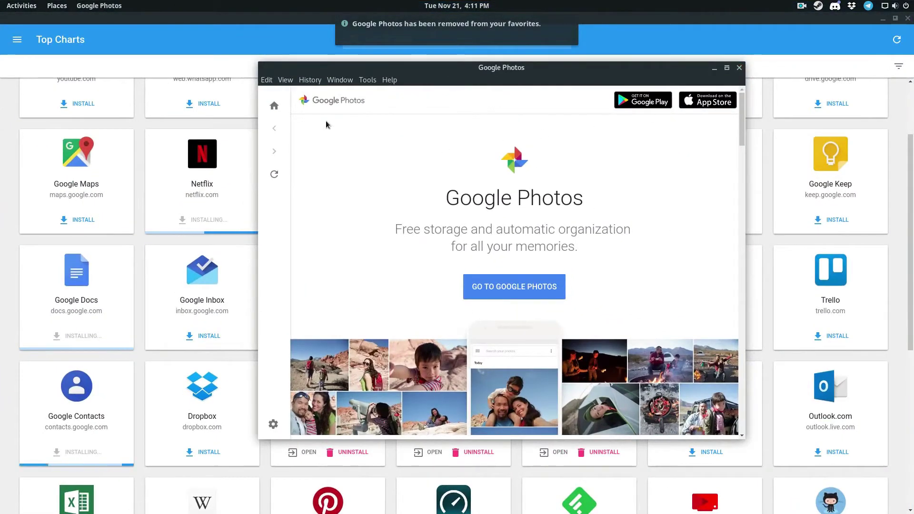
- Maximize Google Photos, enable 'Auto hide menu bar' in Preferences, and relaunch the app
{"action": "left_click", "coordinate": [726, 67]}
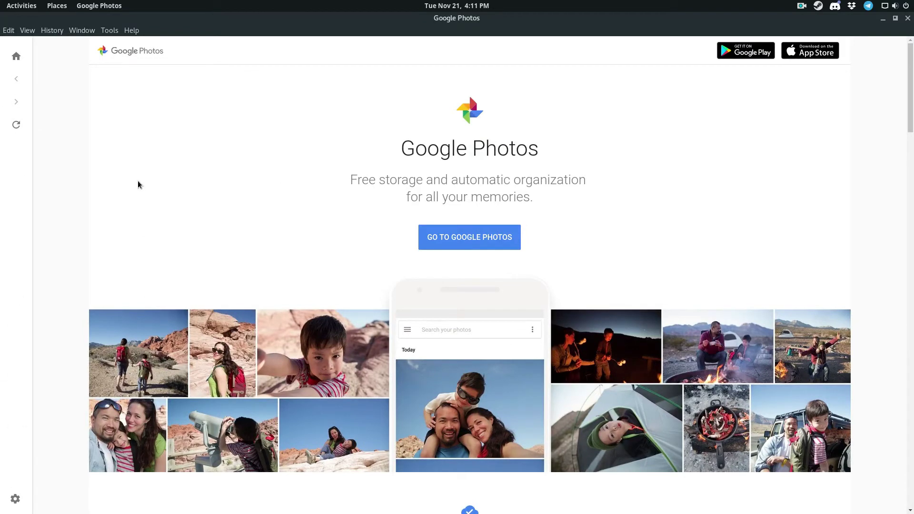
{"action": "left_click", "coordinate": [15, 498]}
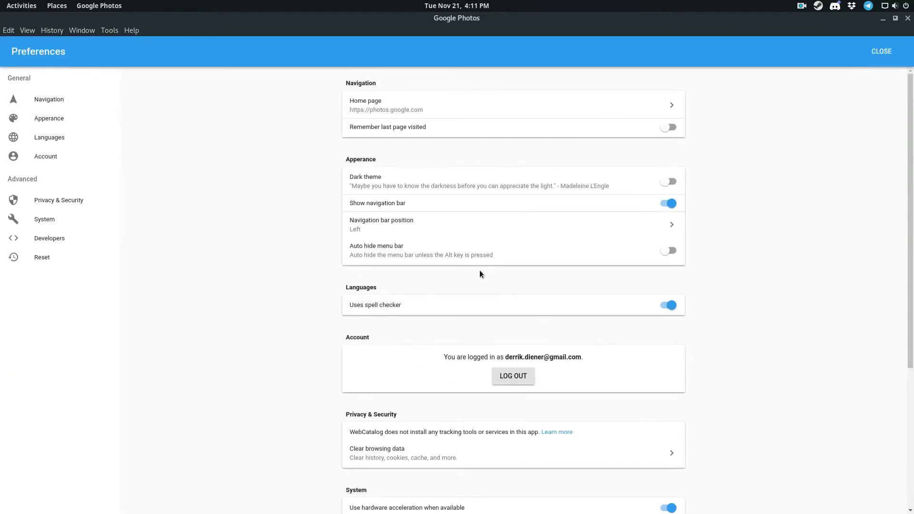
{"action": "left_click", "coordinate": [667, 252]}
{"action": "left_click", "coordinate": [554, 304]}
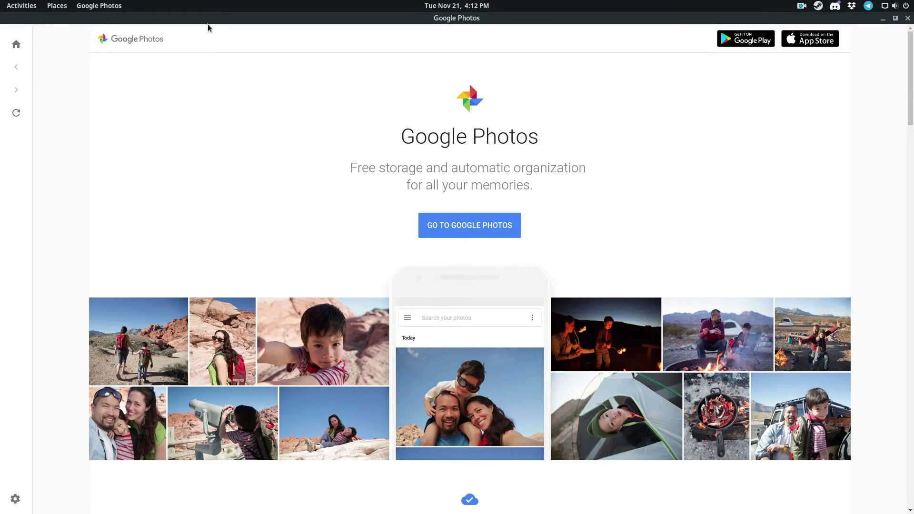
- Switch off 'Show navigation bar' in Preferences, close them, and go to the Google Photos sign-in
{"action": "left_click", "coordinate": [15, 498]}
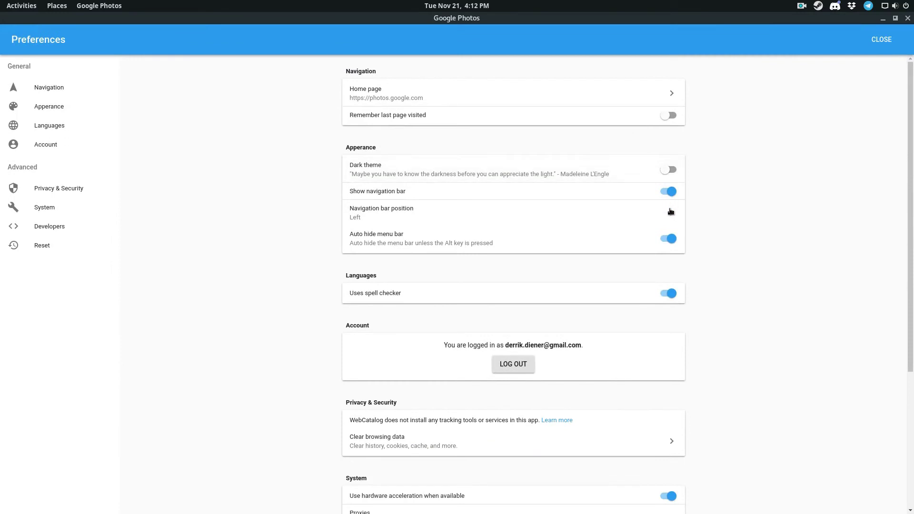
{"action": "left_click", "coordinate": [669, 193]}
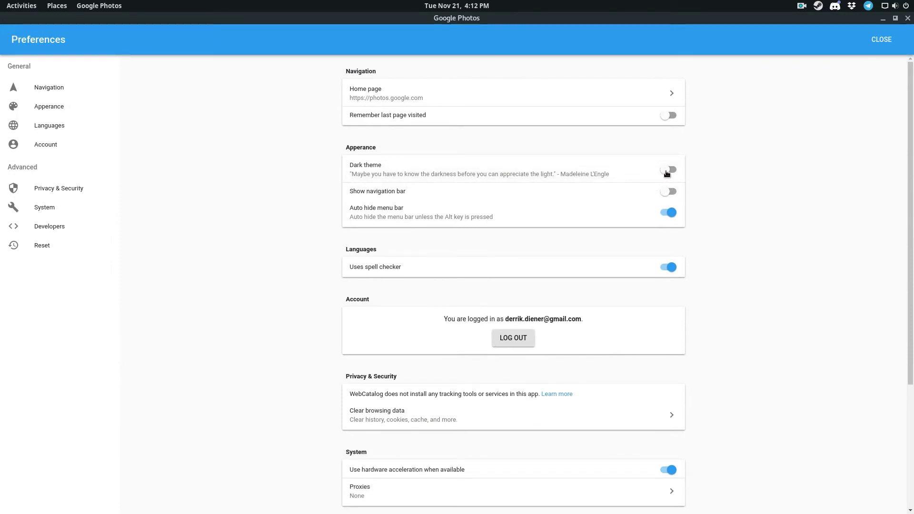
{"action": "scroll", "coordinate": [482, 385], "scroll_direction": "down", "scroll_amount": 5}
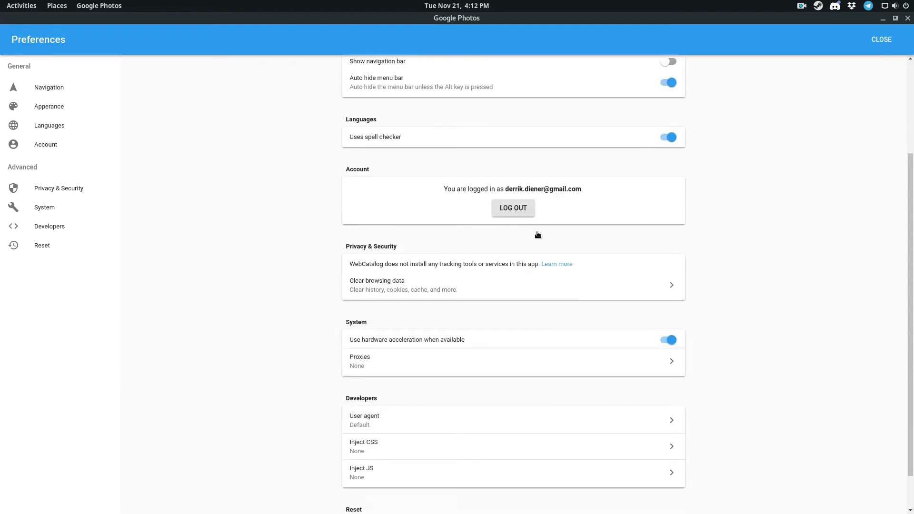
{"action": "left_click", "coordinate": [880, 39]}
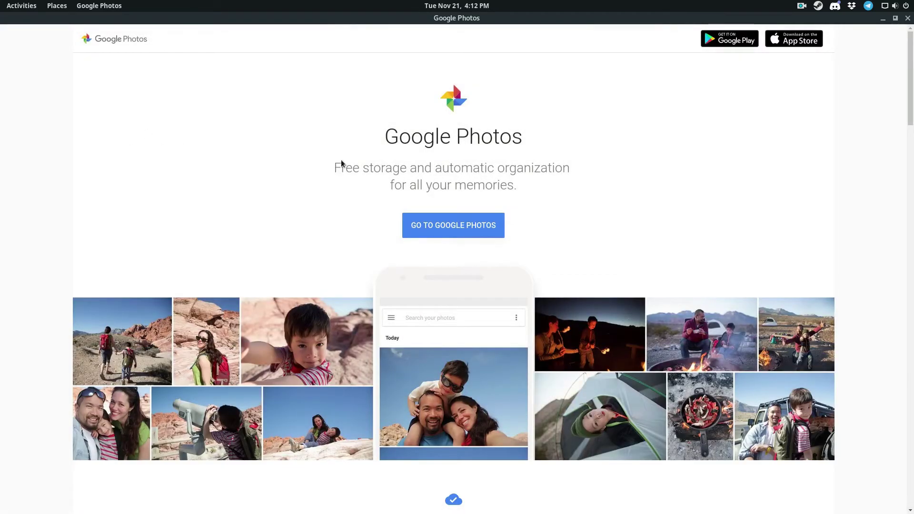
{"action": "scroll", "coordinate": [344, 241], "scroll_direction": "down", "scroll_amount": 7}
{"action": "scroll", "coordinate": [413, 296], "scroll_direction": "up", "scroll_amount": 7}
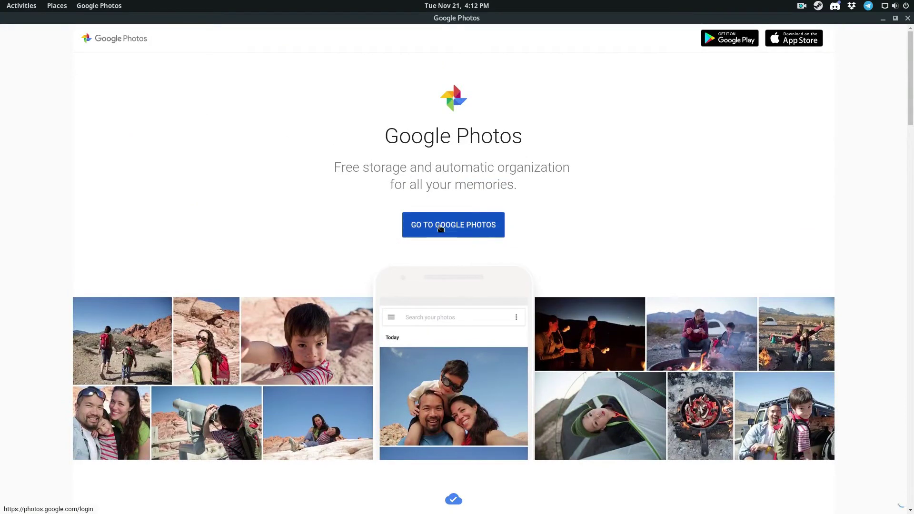
{"action": "left_click", "coordinate": [481, 226]}
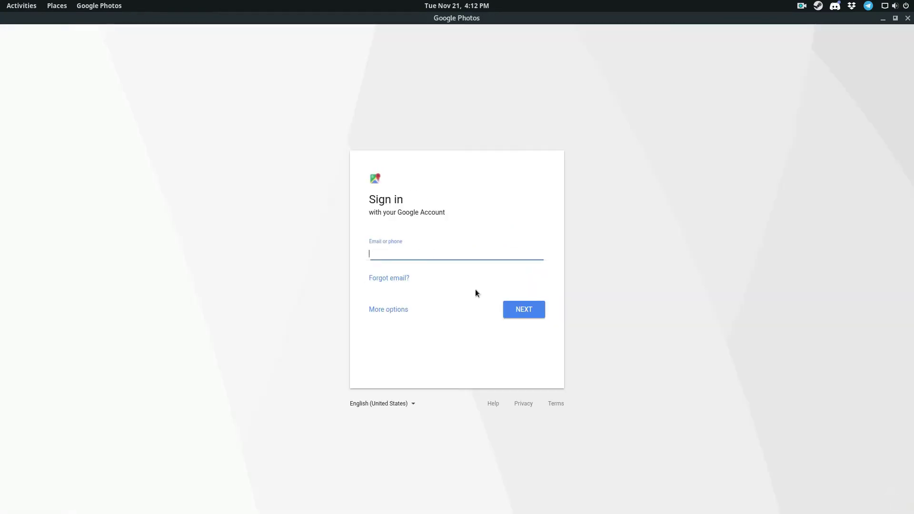
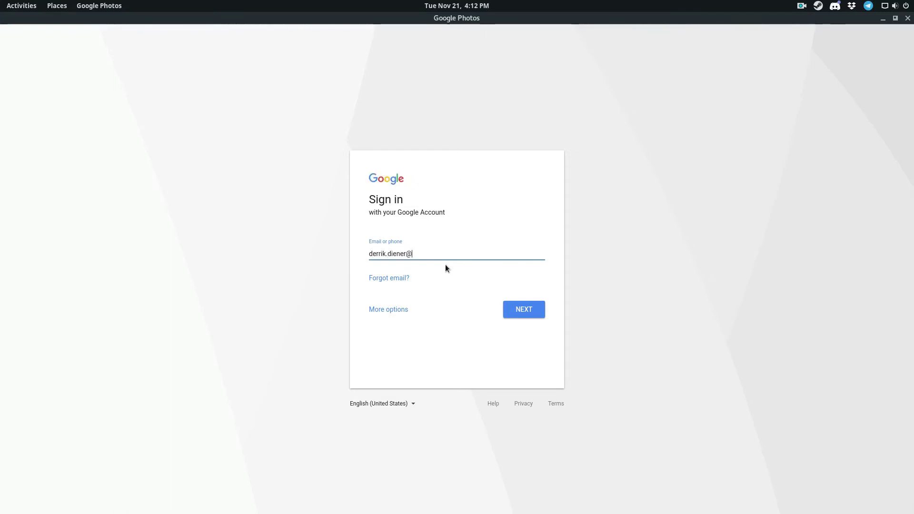
- Sign in to Google Photos with the account's e-mail address and password
{"action": "key", "text": "Return"}
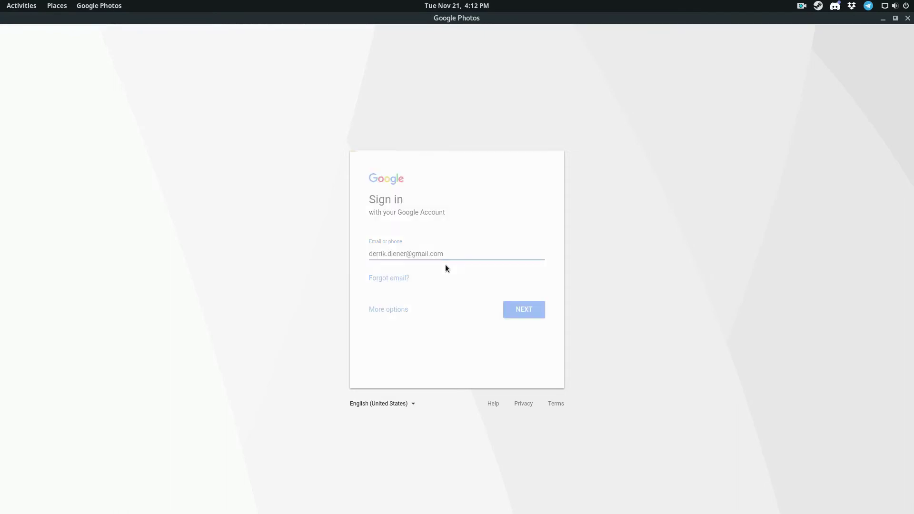
{"action": "type", "text": "••••••••••••••"}
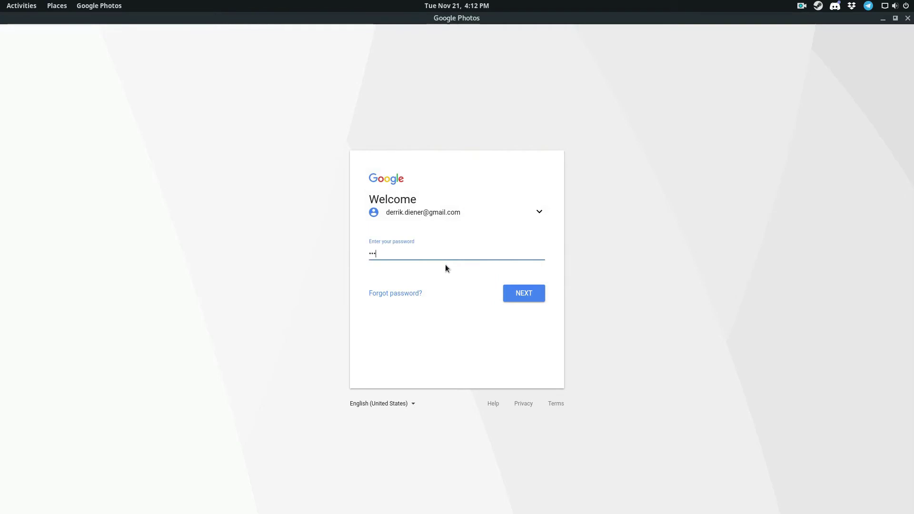
{"action": "key", "text": "Return"}
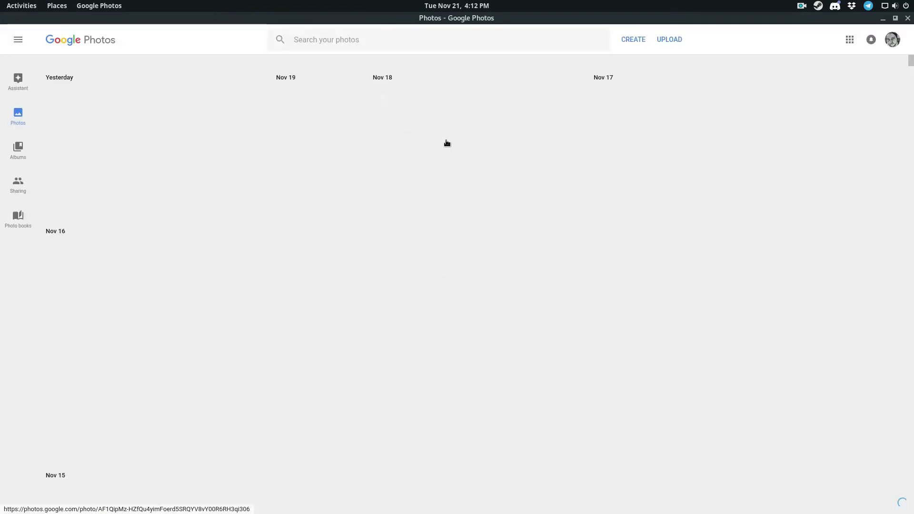
- Scroll the photo library, unmaximize the Google Photos window, and bring WebCatalog forward
{"action": "scroll", "coordinate": [425, 222], "scroll_direction": "down", "scroll_amount": 2}
{"action": "scroll", "coordinate": [425, 222], "scroll_direction": "down", "scroll_amount": 20}
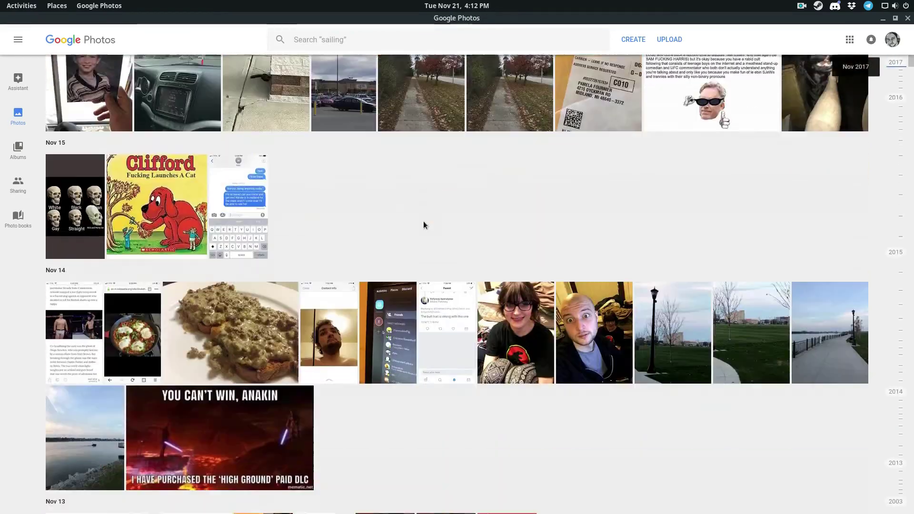
{"action": "scroll", "coordinate": [423, 220], "scroll_direction": "down", "scroll_amount": 10}
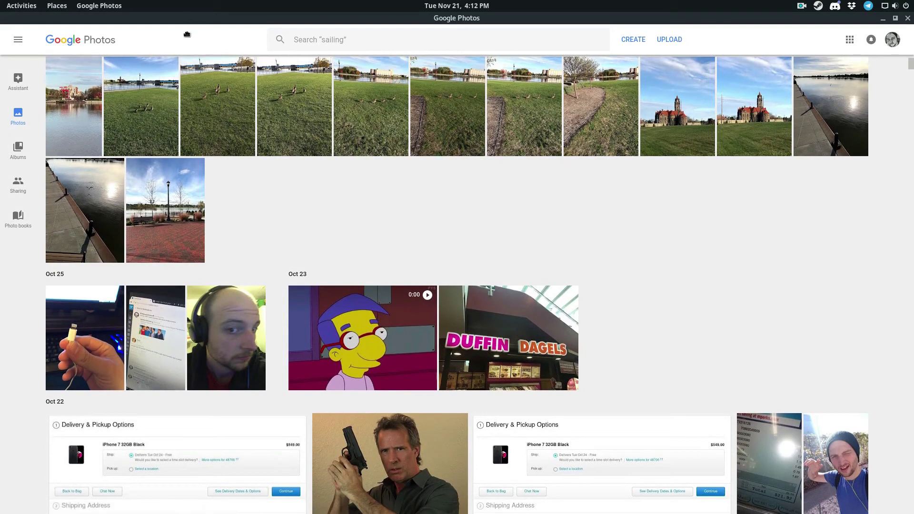
{"action": "left_click_drag", "start_coordinate": [187, 34], "coordinate": [199, 66]}
{"action": "left_click", "coordinate": [566, 71]}
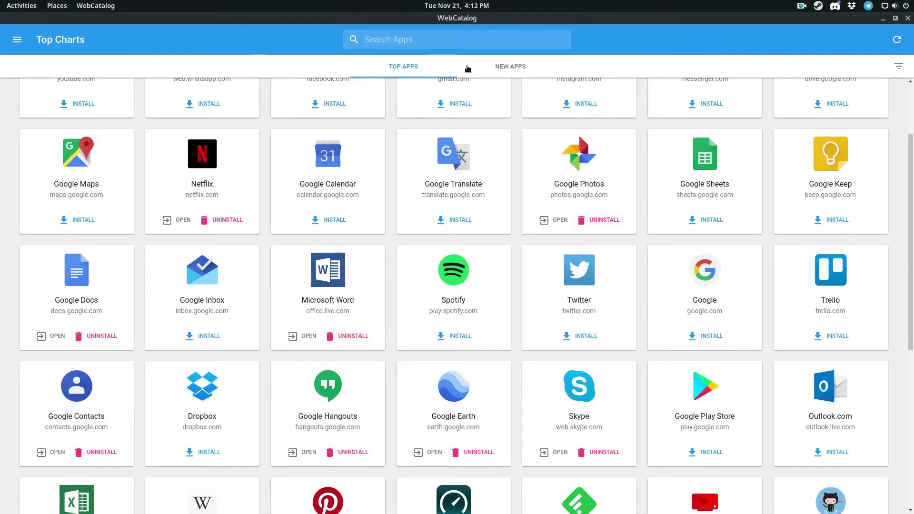
- Install WhatsApp from the top of Top Charts and open the Installed Apps list
{"action": "scroll", "coordinate": [476, 425], "scroll_direction": "up", "scroll_amount": 3}
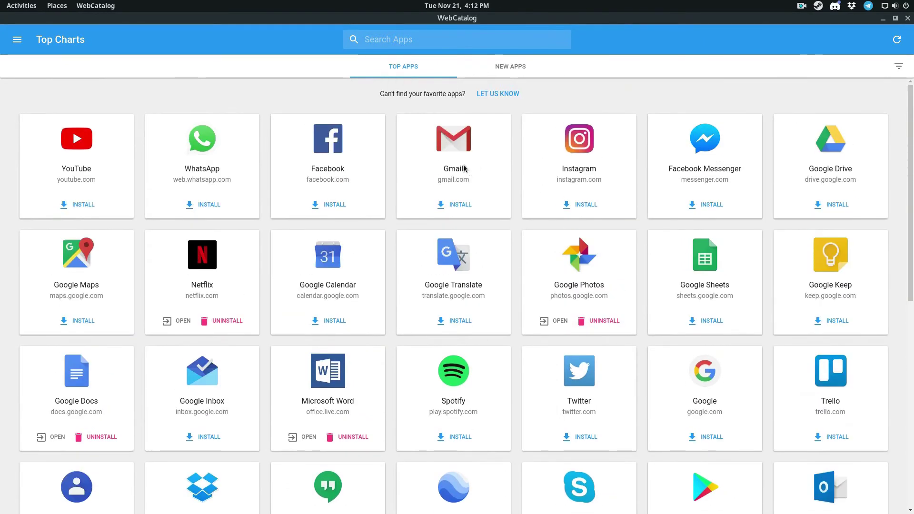
{"action": "left_click", "coordinate": [199, 204]}
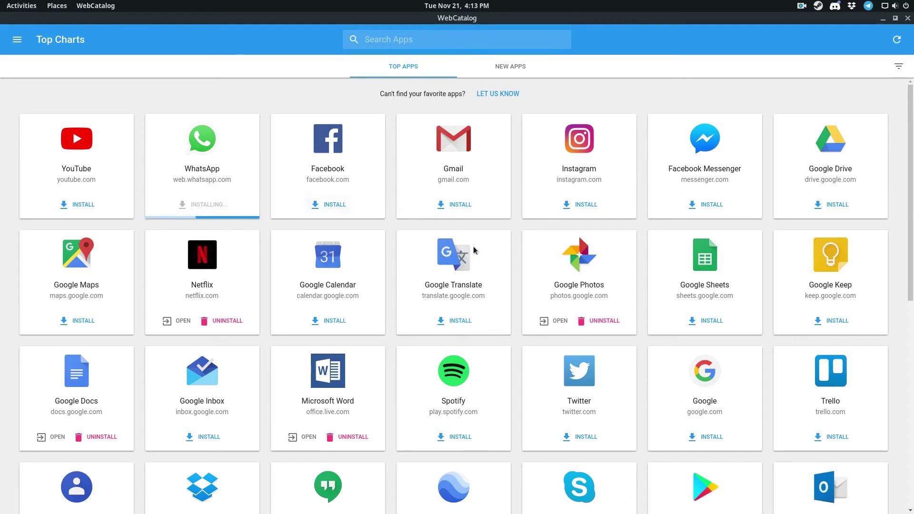
{"action": "left_click", "coordinate": [17, 40]}
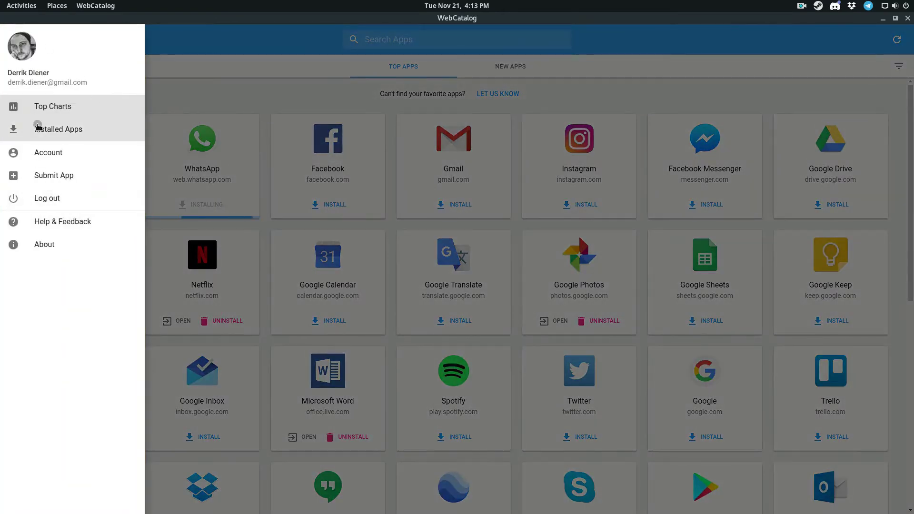
{"action": "left_click", "coordinate": [35, 127]}
- Uninstall Skype, Google Hangouts and Netflix, confirming each removal
{"action": "left_click", "coordinate": [353, 180]}
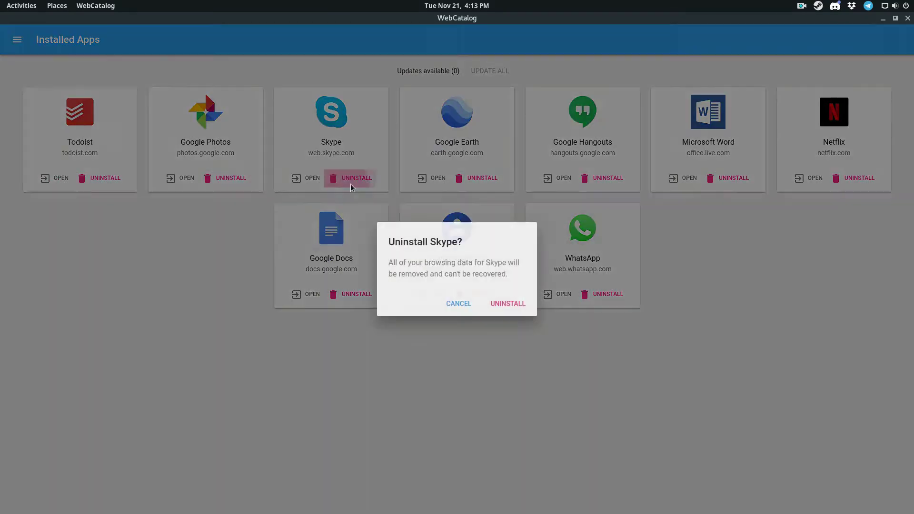
{"action": "left_click", "coordinate": [514, 304]}
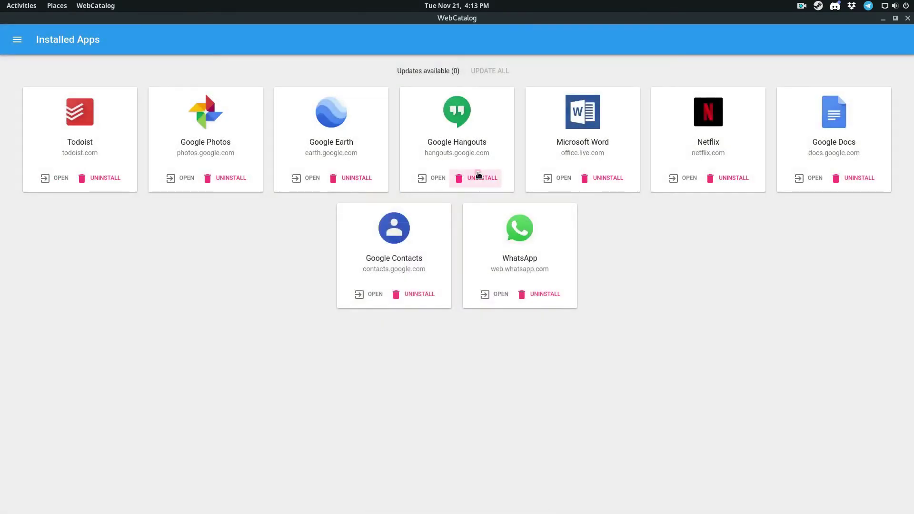
{"action": "left_click", "coordinate": [477, 178]}
{"action": "left_click", "coordinate": [508, 309]}
{"action": "left_click", "coordinate": [607, 177]}
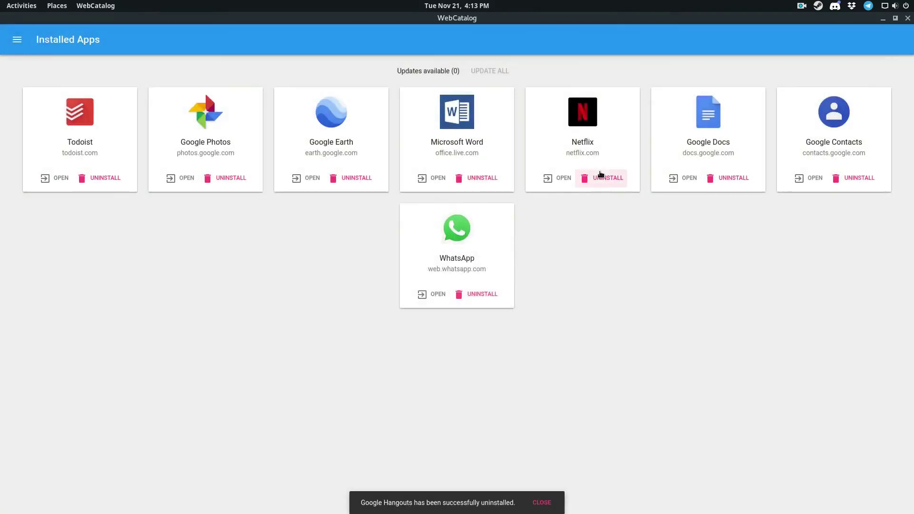
{"action": "left_click", "coordinate": [507, 303]}
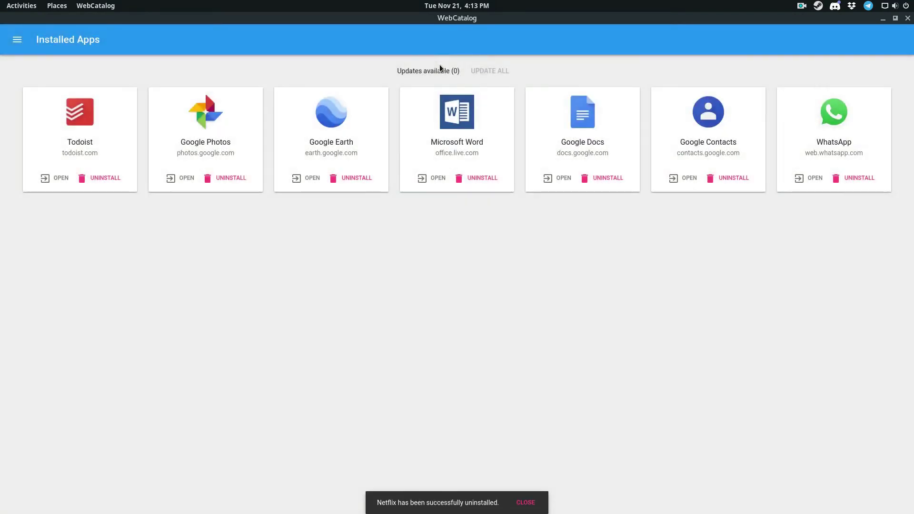
{"action": "double_click", "coordinate": [458, 71]}
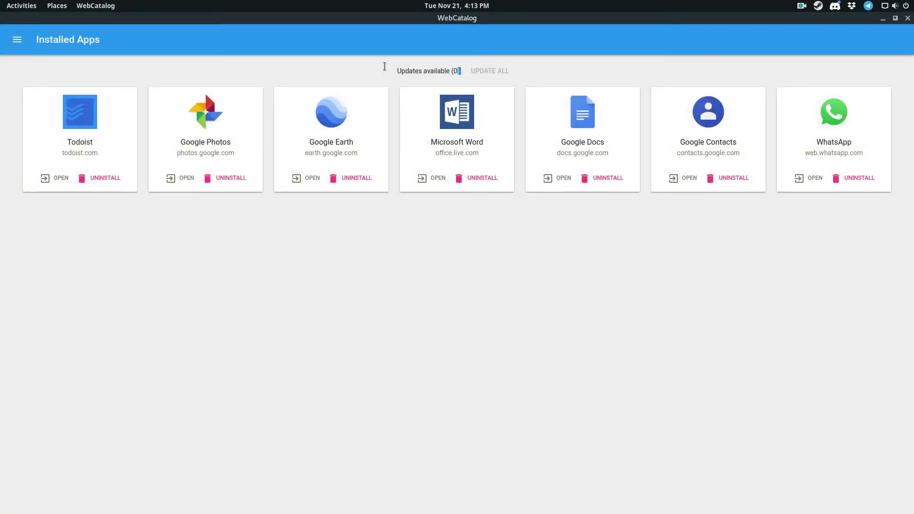
{"action": "left_click", "coordinate": [403, 72], "text": "shift"}
- Uninstall Google Photos, Google Earth and Microsoft Word, confirming each removal
{"action": "left_click", "coordinate": [87, 295]}
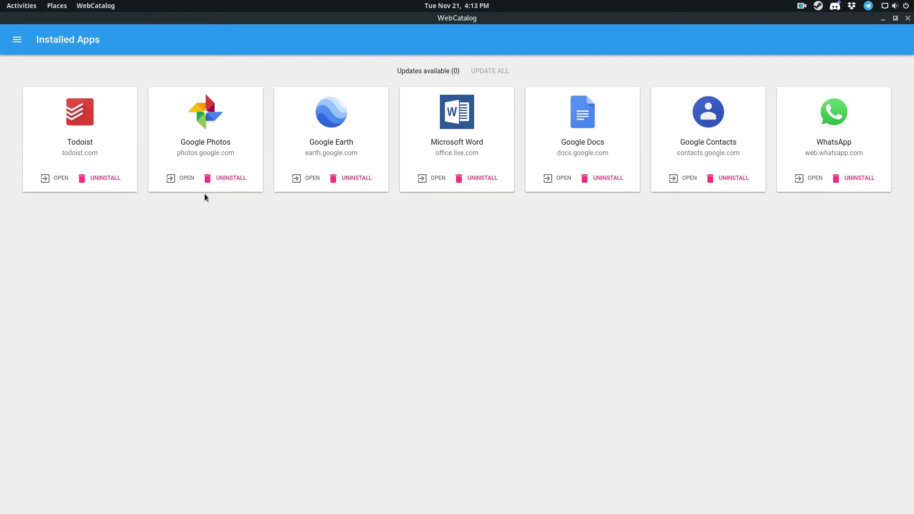
{"action": "left_click", "coordinate": [233, 178]}
{"action": "left_click", "coordinate": [509, 309]}
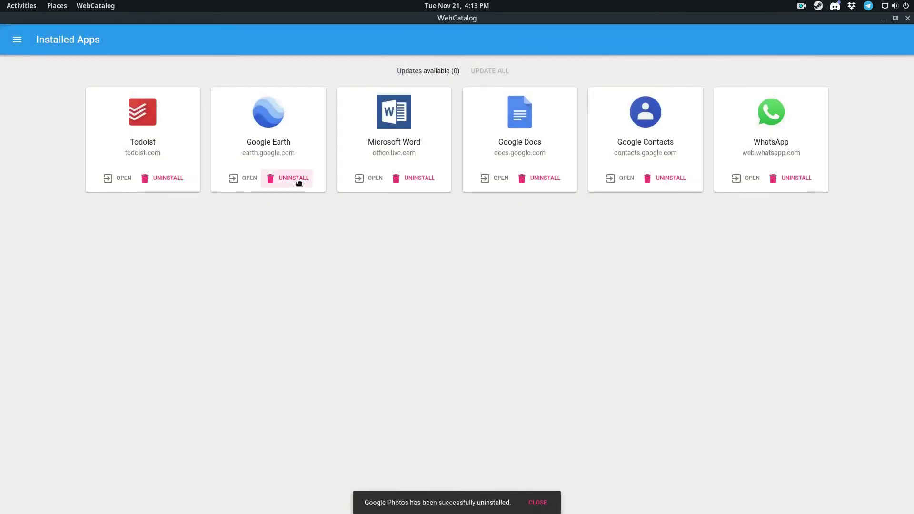
{"action": "left_click", "coordinate": [298, 179]}
{"action": "left_click", "coordinate": [499, 309]}
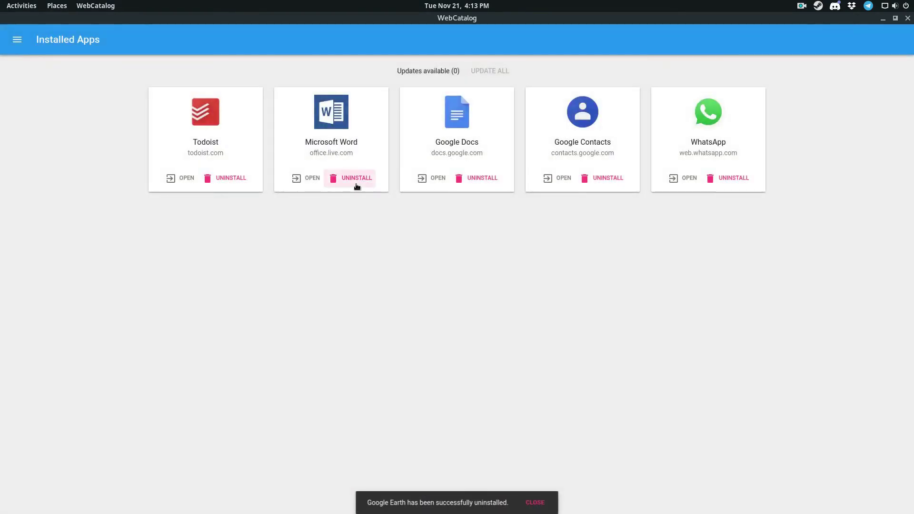
{"action": "left_click", "coordinate": [355, 180]}
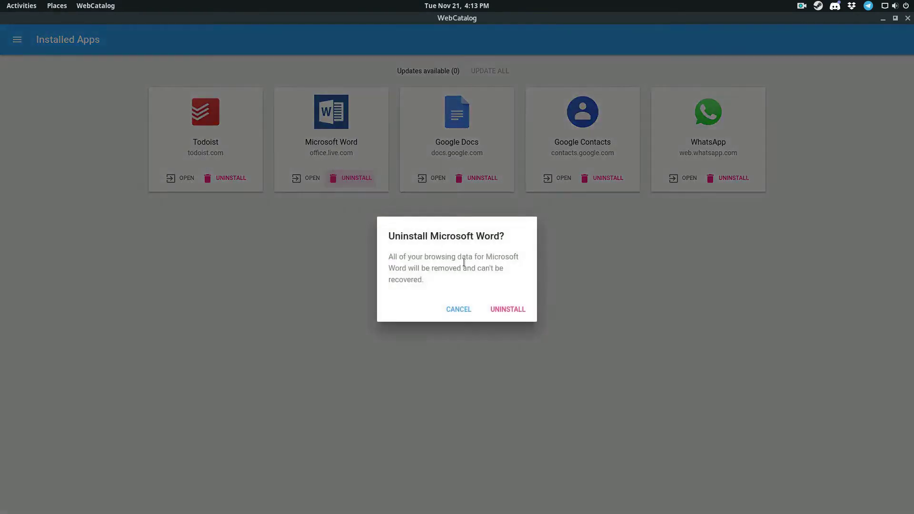
{"action": "left_click", "coordinate": [508, 309]}
- Uninstall Google Docs, Google Contacts and WhatsApp, then bring up the Submit App form
{"action": "left_click", "coordinate": [418, 179]}
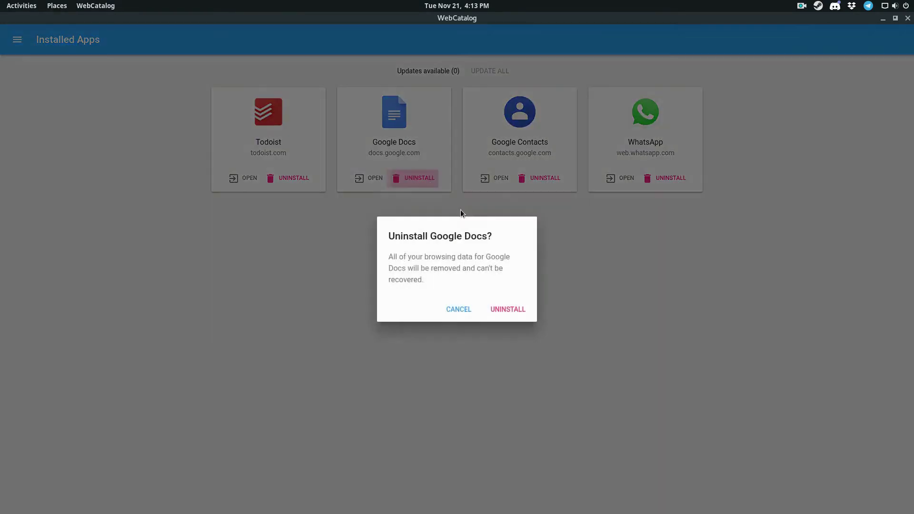
{"action": "left_click", "coordinate": [516, 310]}
{"action": "left_click", "coordinate": [481, 179]}
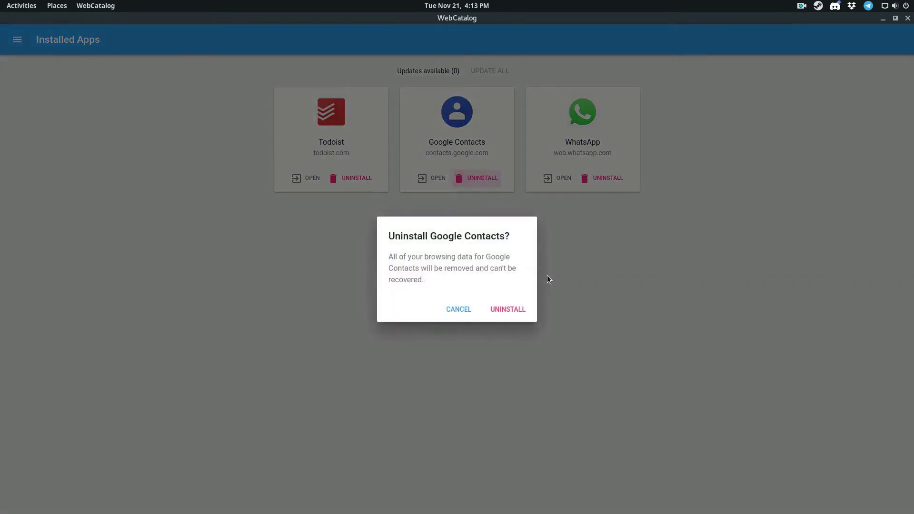
{"action": "left_click", "coordinate": [508, 312]}
{"action": "left_click", "coordinate": [543, 178]}
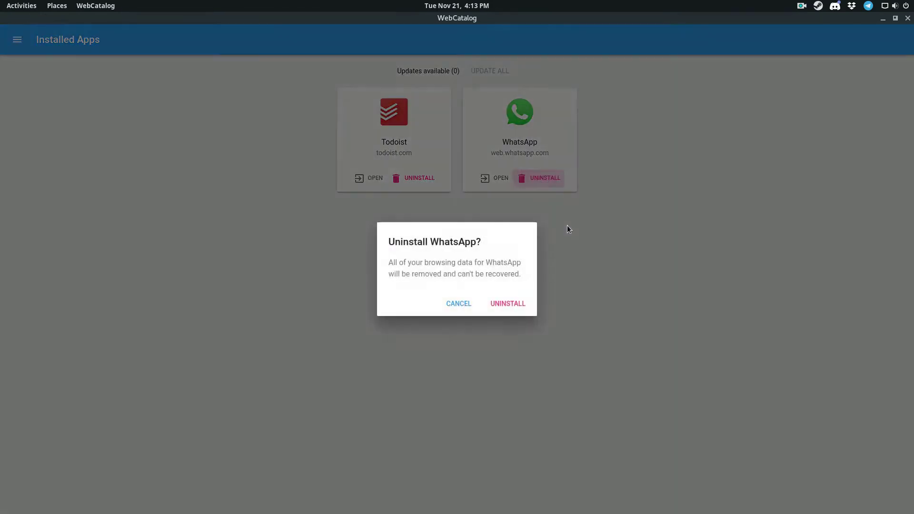
{"action": "left_click", "coordinate": [509, 304]}
{"action": "left_click", "coordinate": [17, 39]}
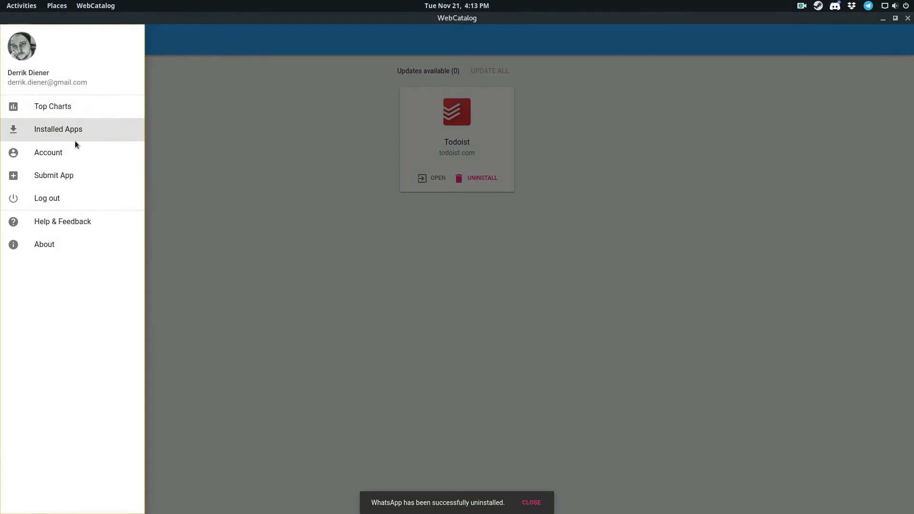
{"action": "left_click", "coordinate": [57, 177]}
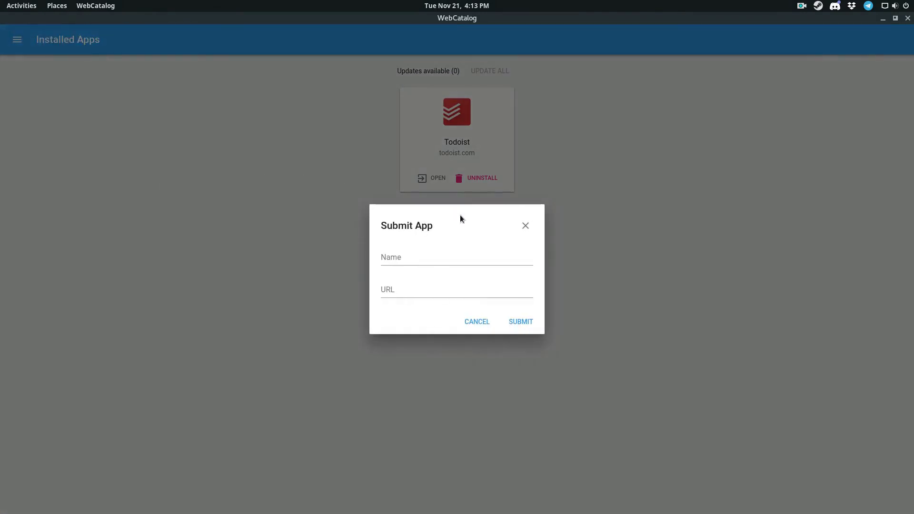
- Submit Gmail with its mail.google URL for review, then close the submission form
{"action": "left_click", "coordinate": [429, 259]}
{"action": "type", "text": "Gmail"}
{"action": "key", "text": "Tab"}
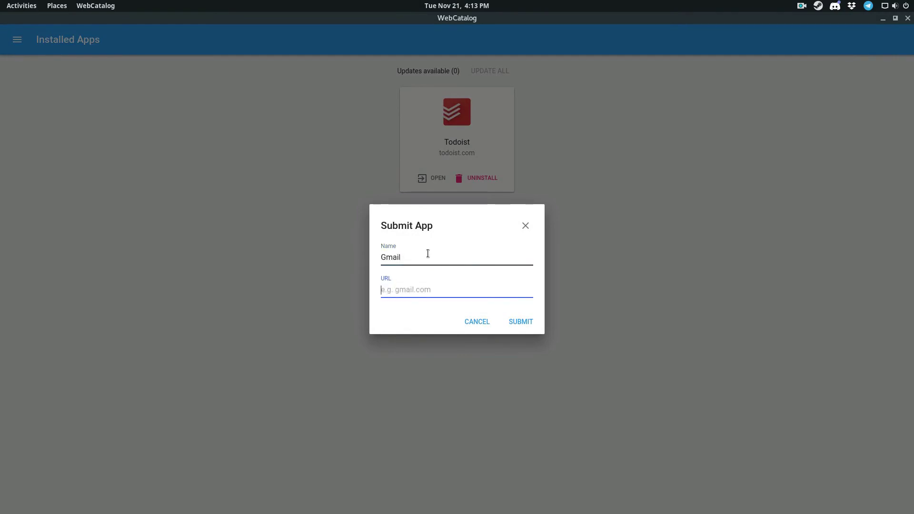
{"action": "type", "text": "hty"}
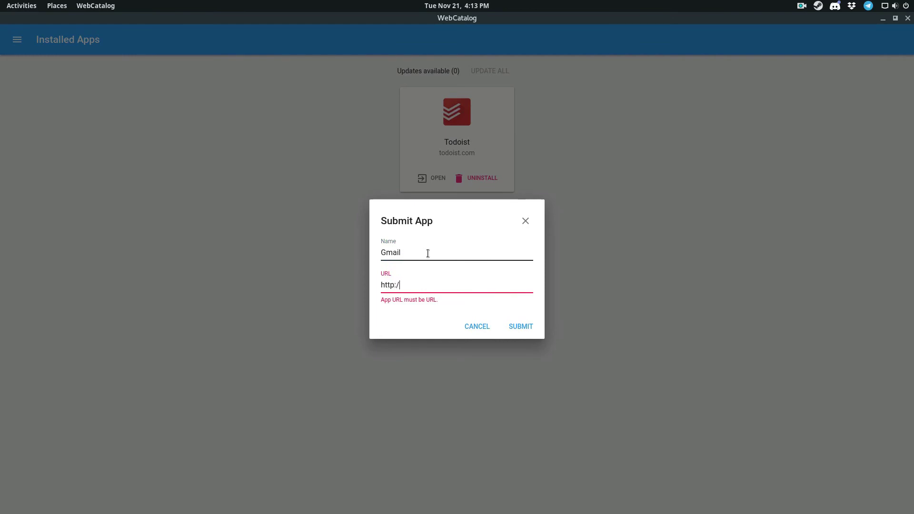
{"action": "type", "text": "p://mail.google.com"}
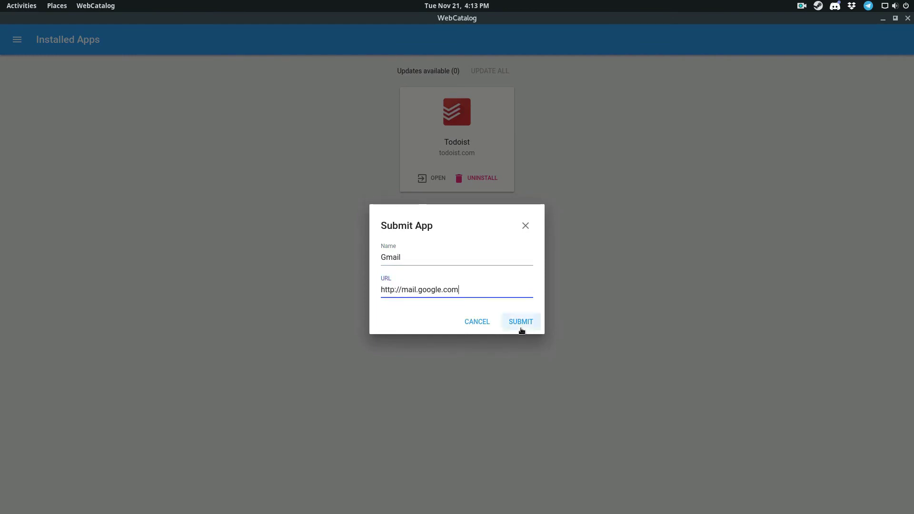
{"action": "left_click", "coordinate": [520, 328]}
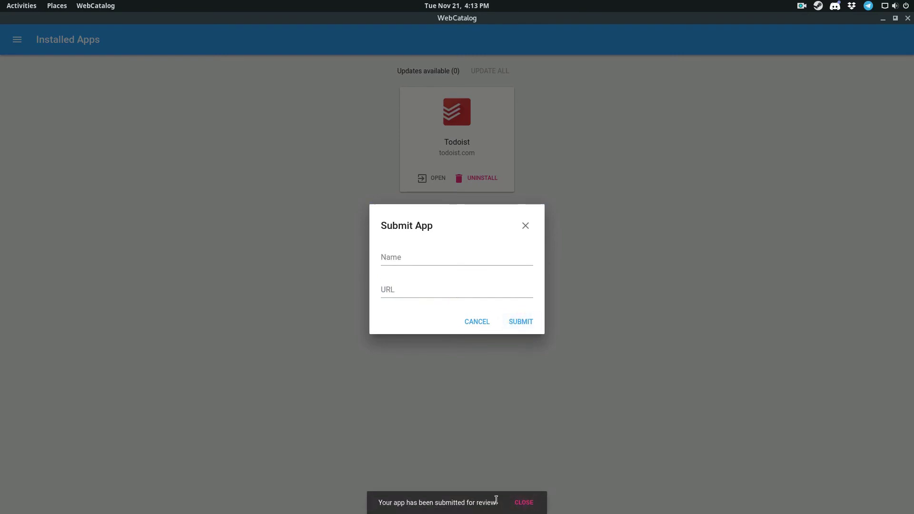
{"action": "left_click", "coordinate": [368, 492]}
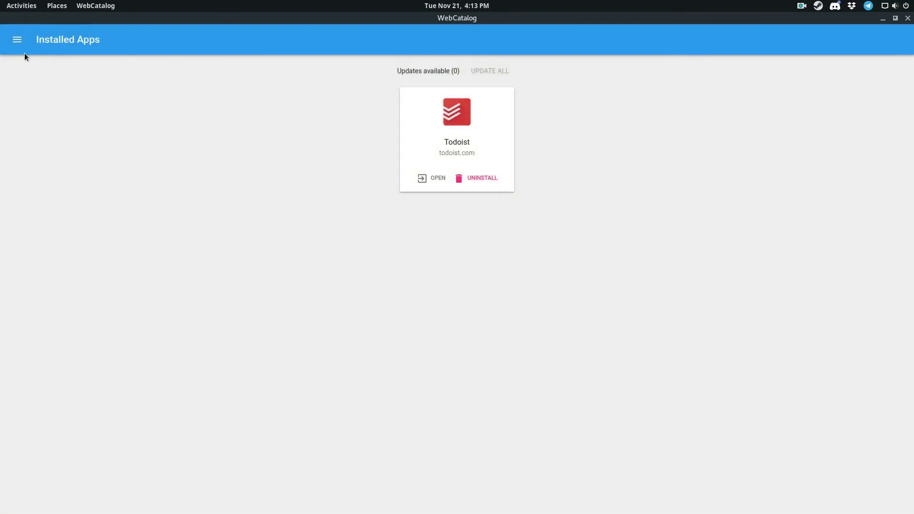
{"action": "left_click", "coordinate": [20, 47]}
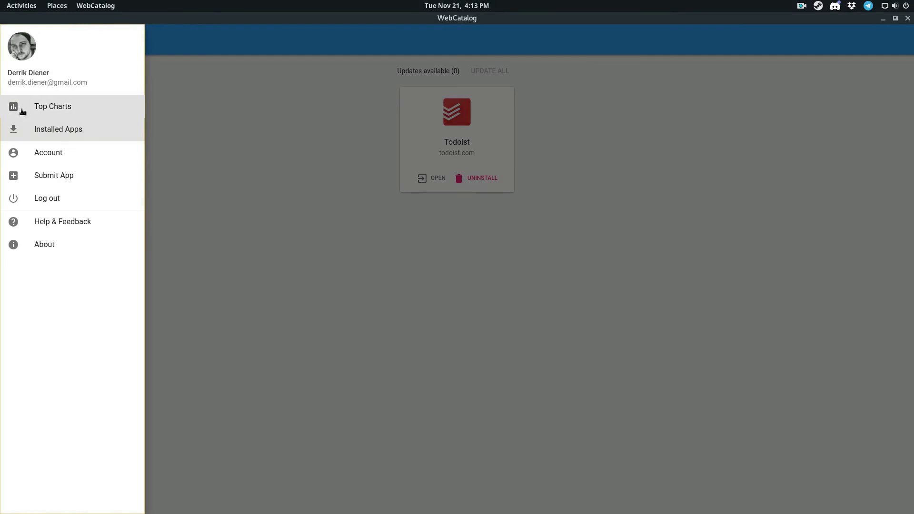
- Show Top Charts and scroll far down the app grid past ProtonMail, Draw.io and LastPass
{"action": "left_click", "coordinate": [65, 111]}
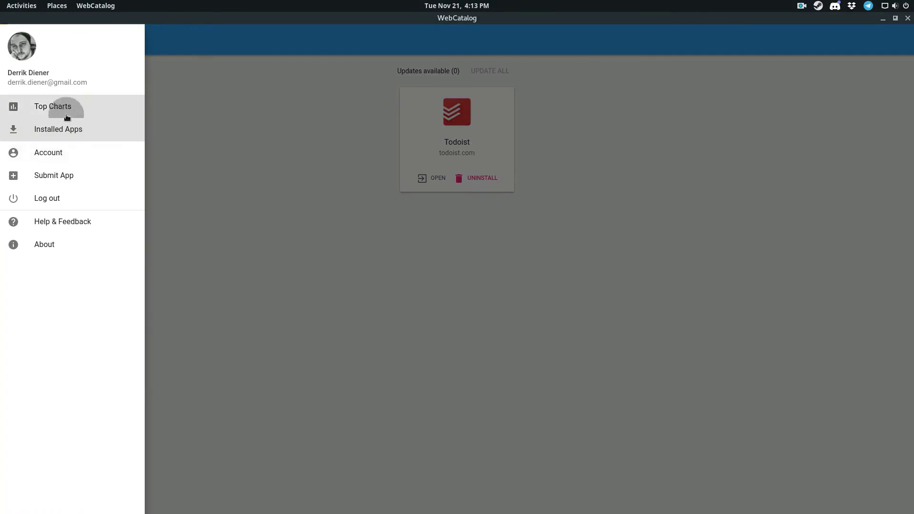
{"action": "scroll", "coordinate": [483, 244], "scroll_direction": "down", "scroll_amount": 3}
{"action": "scroll", "coordinate": [454, 315], "scroll_direction": "up", "scroll_amount": 3}
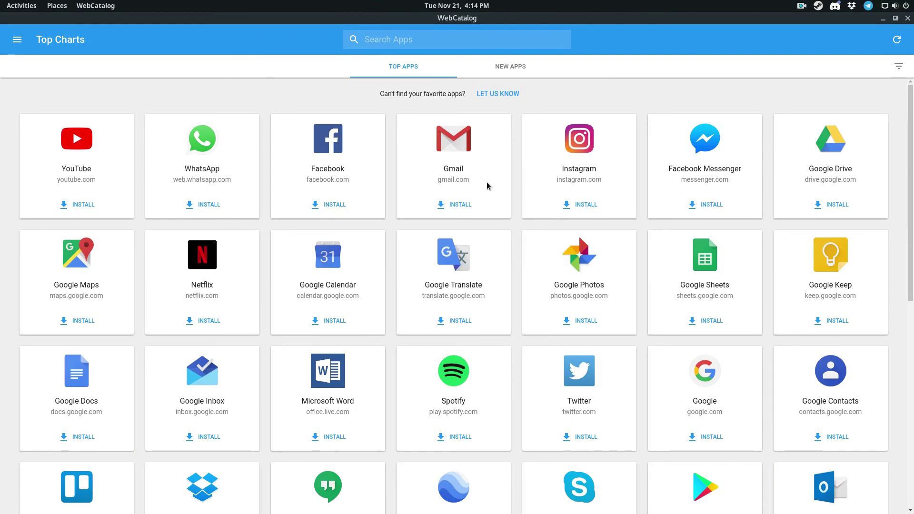
{"action": "scroll", "coordinate": [486, 183], "scroll_direction": "down", "scroll_amount": 5}
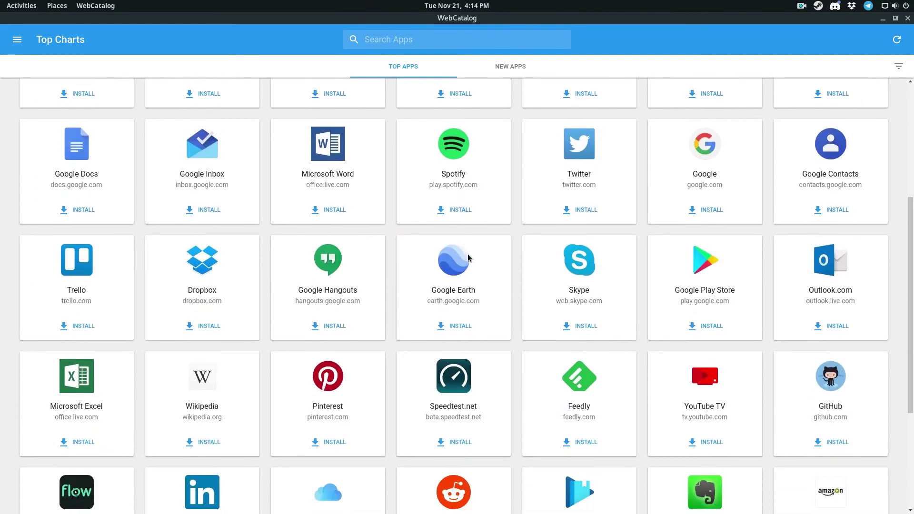
{"action": "scroll", "coordinate": [481, 273], "scroll_direction": "down", "scroll_amount": 2}
{"action": "scroll", "coordinate": [484, 273], "scroll_direction": "down", "scroll_amount": 2}
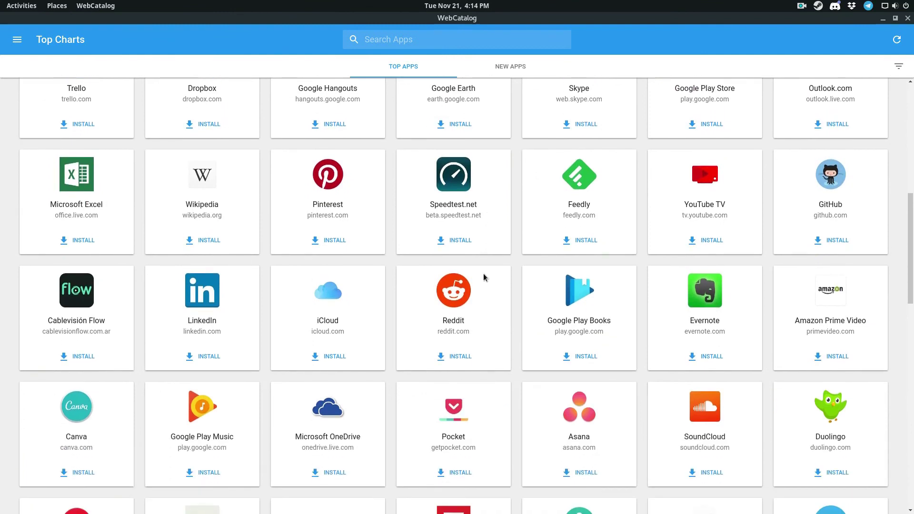
{"action": "scroll", "coordinate": [269, 244], "scroll_direction": "down", "scroll_amount": 7}
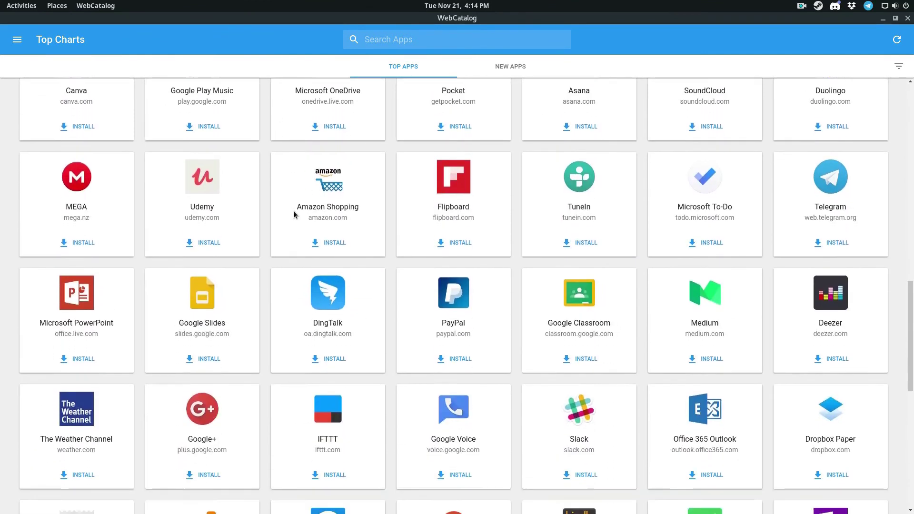
{"action": "scroll", "coordinate": [293, 210], "scroll_direction": "down", "scroll_amount": 4}
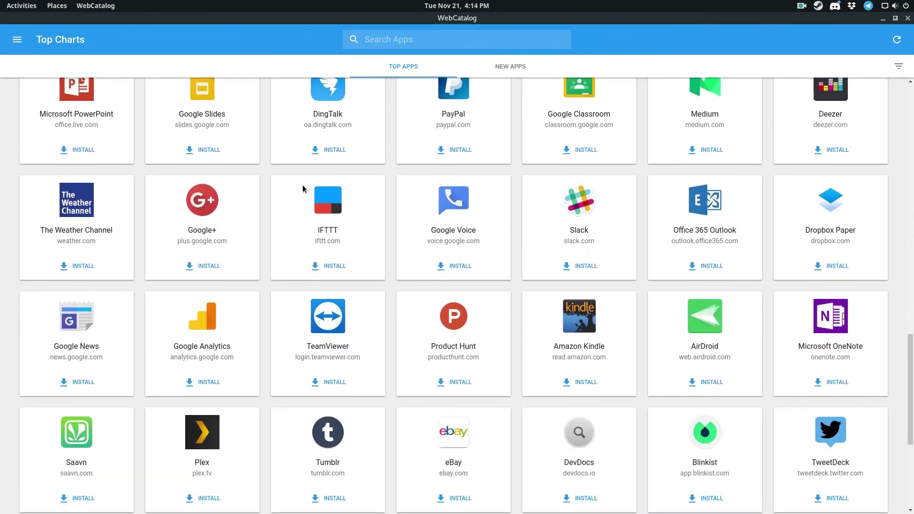
{"action": "scroll", "coordinate": [302, 193], "scroll_direction": "down", "scroll_amount": 4}
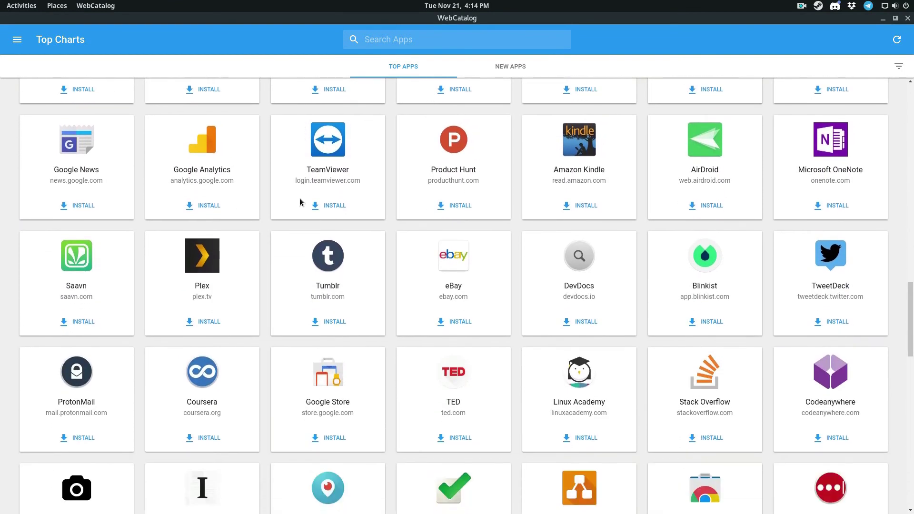
{"action": "scroll", "coordinate": [300, 202], "scroll_direction": "down", "scroll_amount": 2}
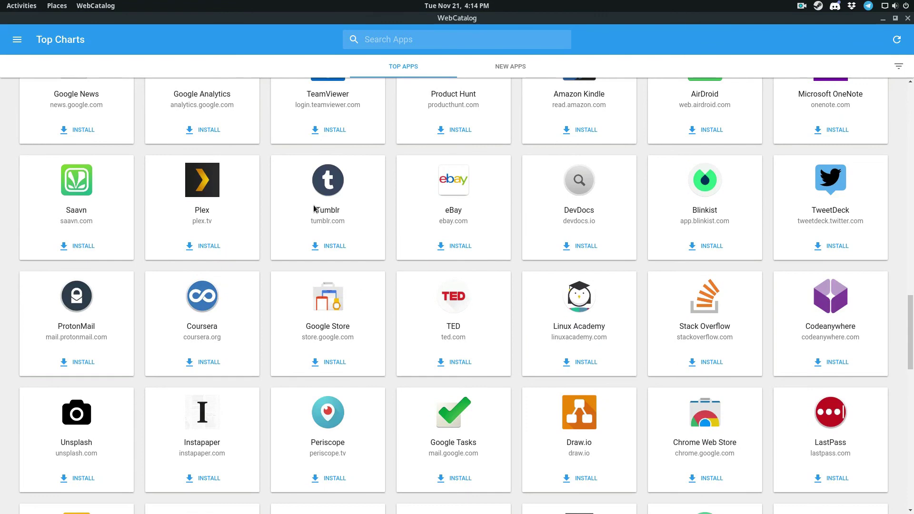